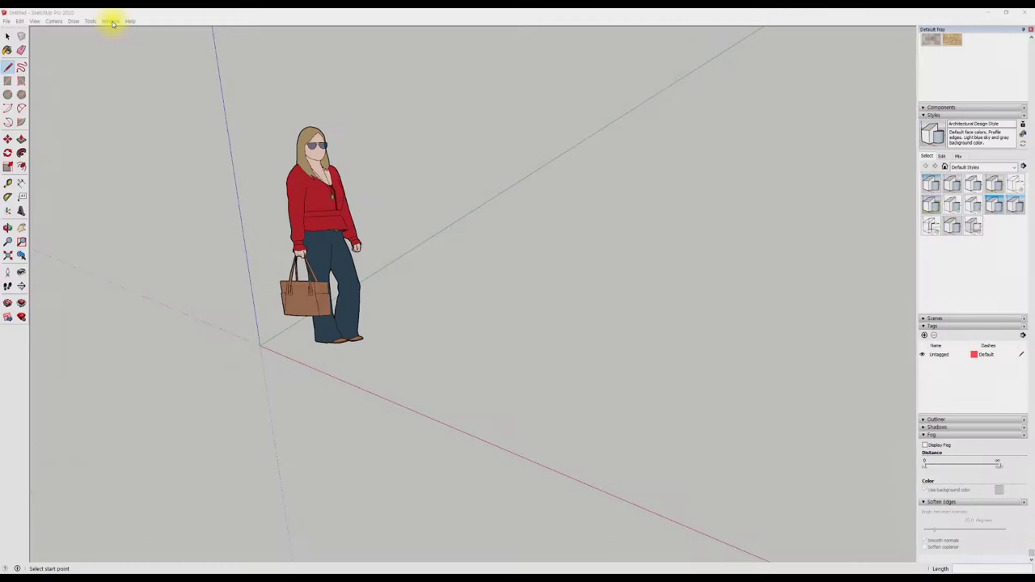
# - Open Preferences from the Window menu, move it up-left, and show the Files page
pyautogui.click(110, 21)
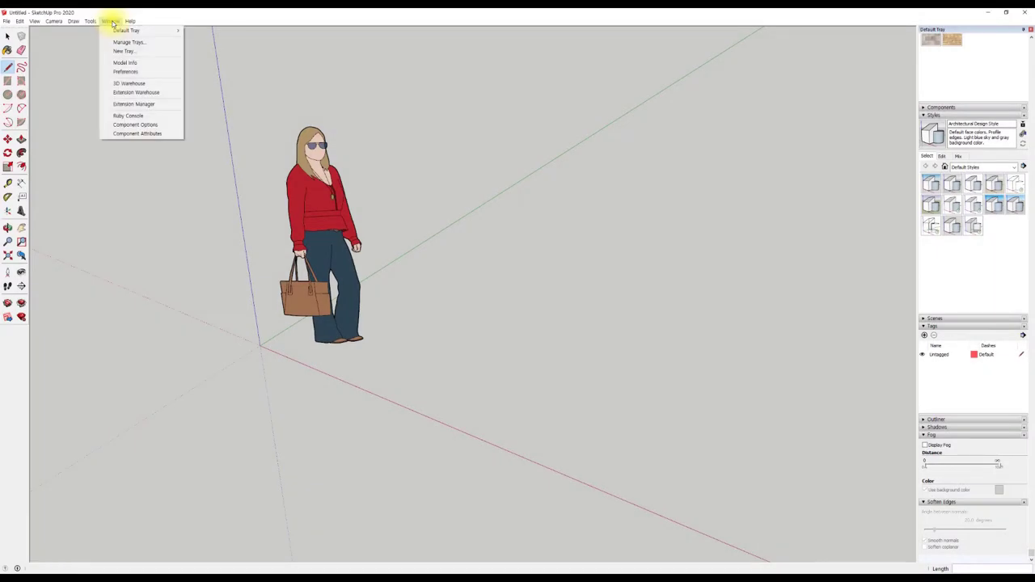
pyautogui.click(134, 71)
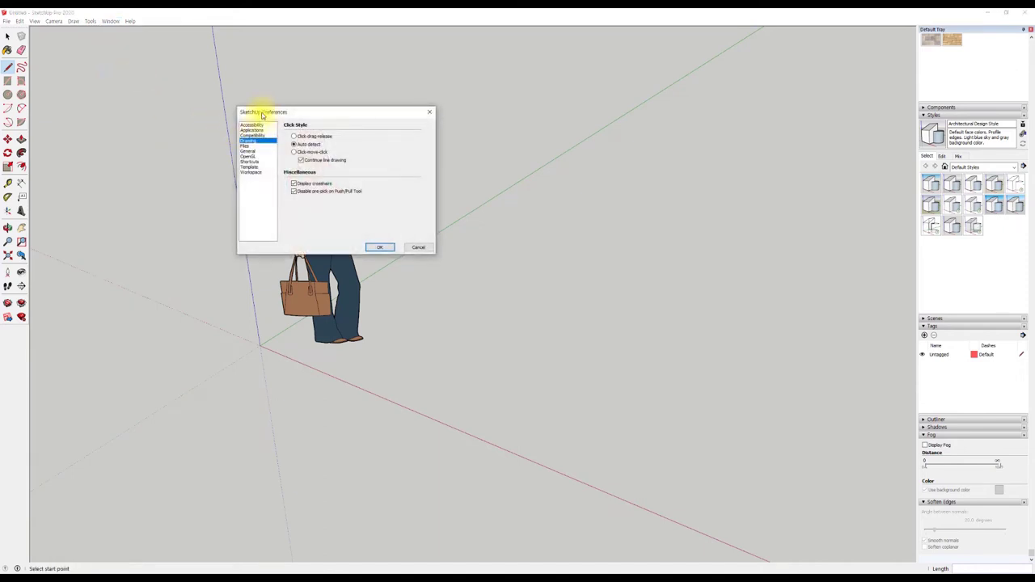
pyautogui.moveTo(263, 115); pyautogui.dragTo(229, 95)
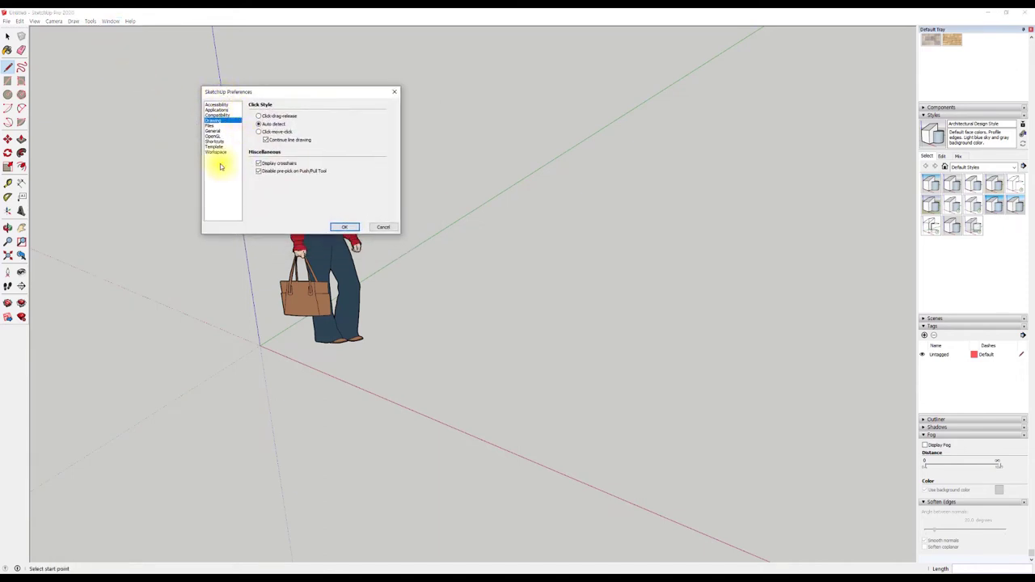
pyautogui.click(212, 126)
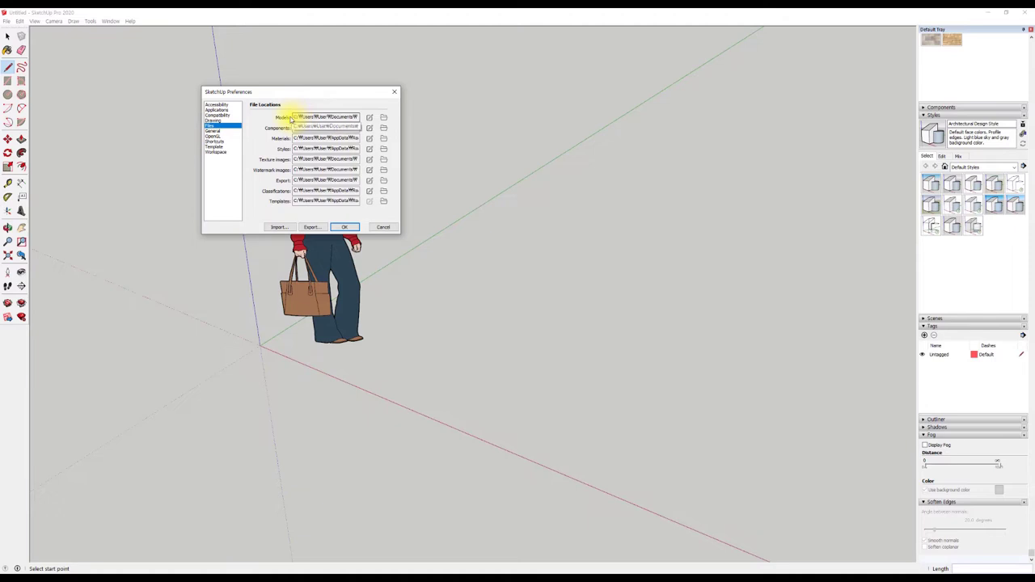
# - Copy the full Components folder path from the Files page and paste it into Notepad
pyautogui.moveTo(295, 118); pyautogui.dragTo(363, 117)
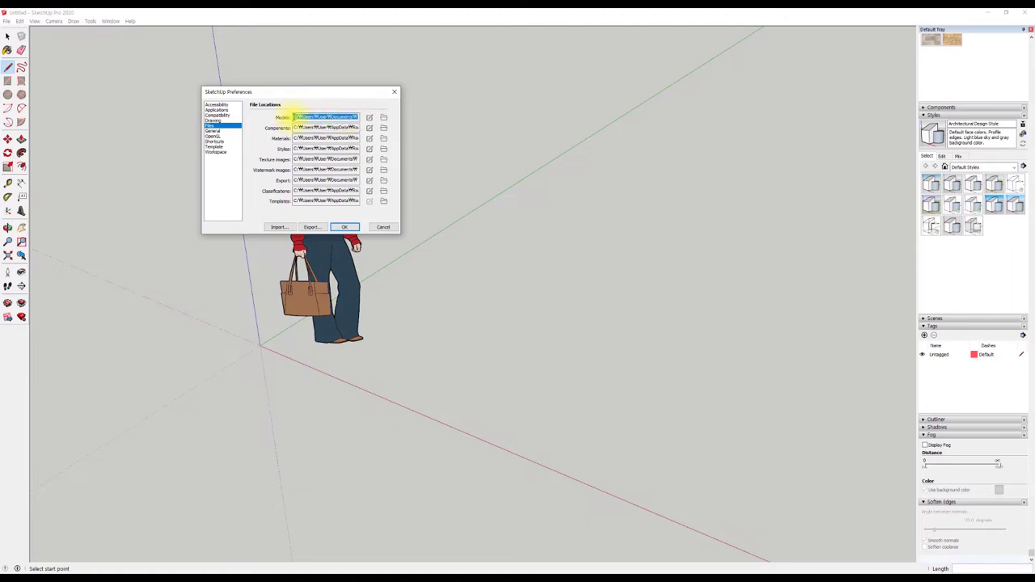
pyautogui.click(294, 117)
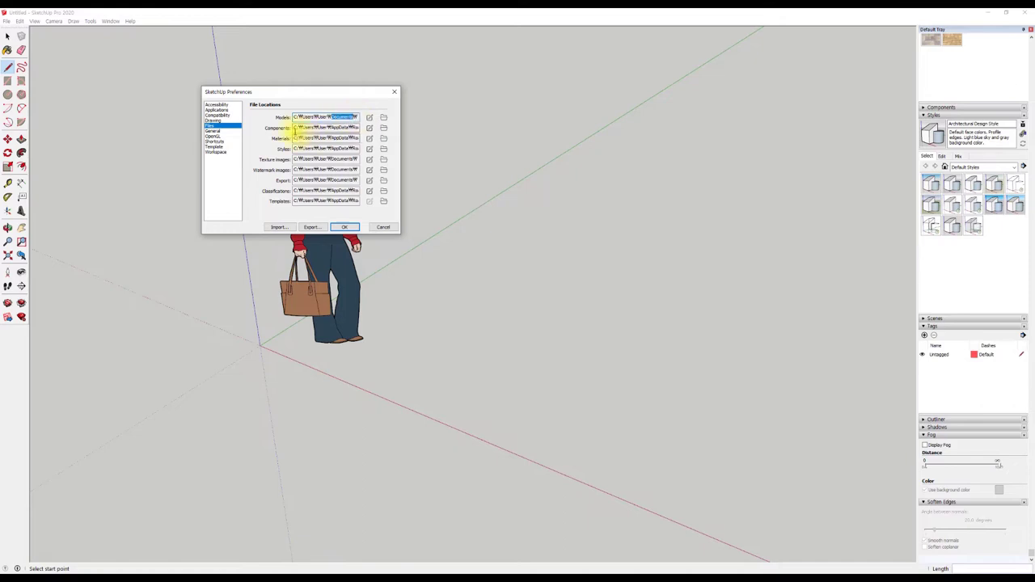
pyautogui.moveTo(295, 128); pyautogui.dragTo(322, 127)
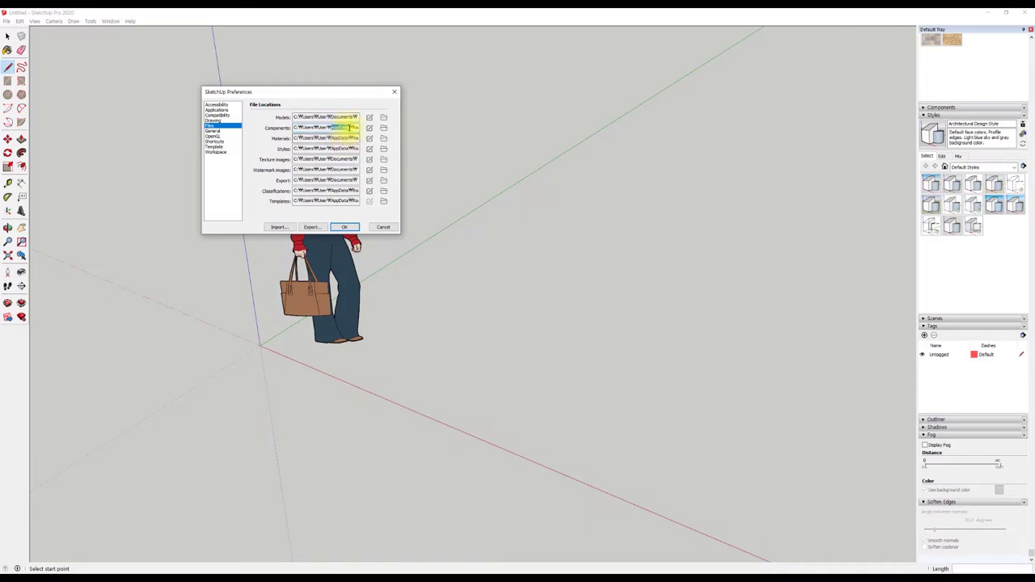
pyautogui.doubleClick(343, 127)
pyautogui.moveTo(299, 127)
pyautogui.mouseDown()
pyautogui.moveTo(362, 129)
pyautogui.moveTo(321, 138)
pyautogui.moveTo(251, 123)
pyautogui.mouseUp()
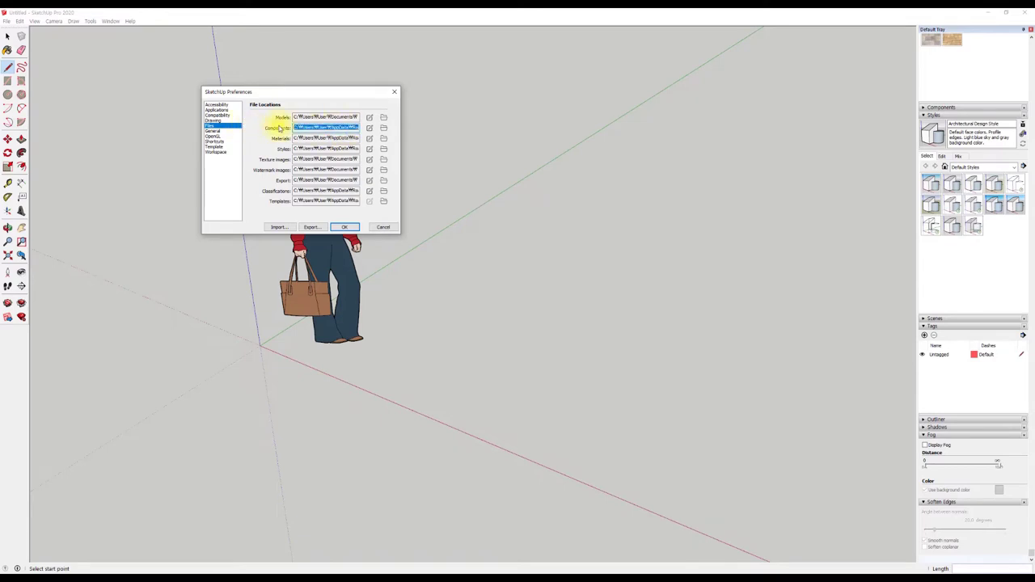
pyautogui.click(295, 127)
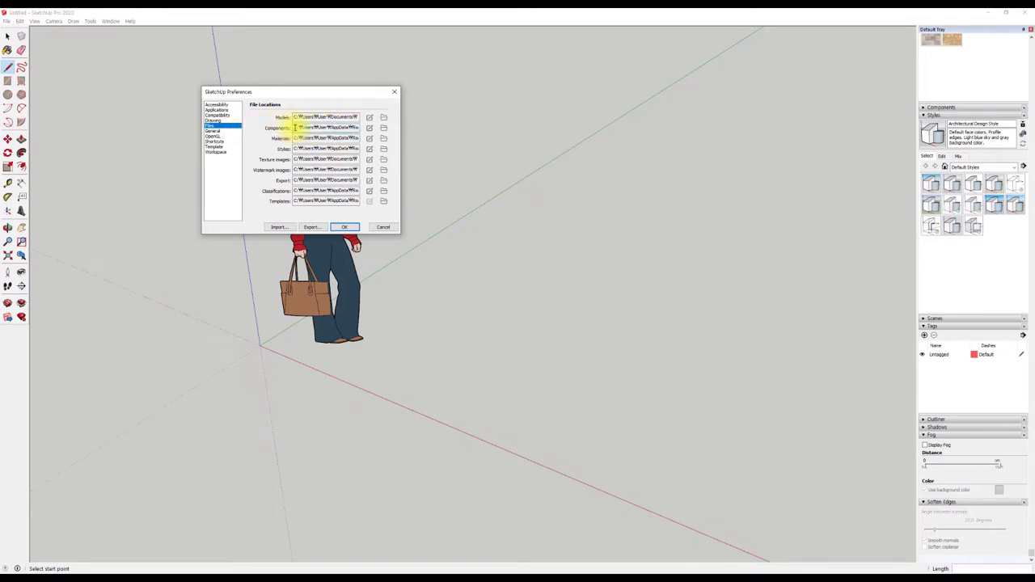
pyautogui.moveTo(295, 128); pyautogui.dragTo(382, 134)
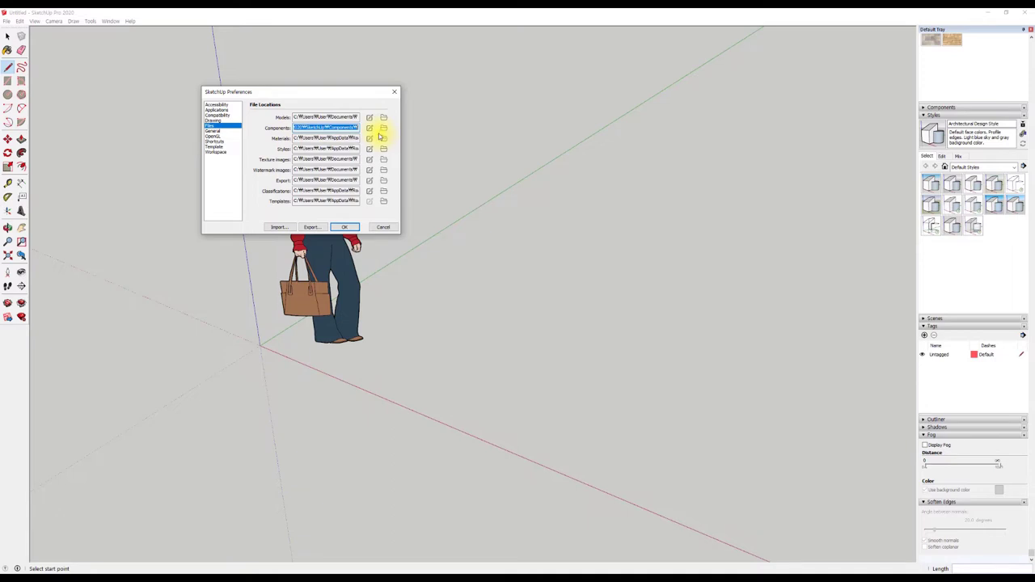
pyautogui.hotkey('ctrl', 'c')
pyautogui.hotkey('ctrl', 'v')
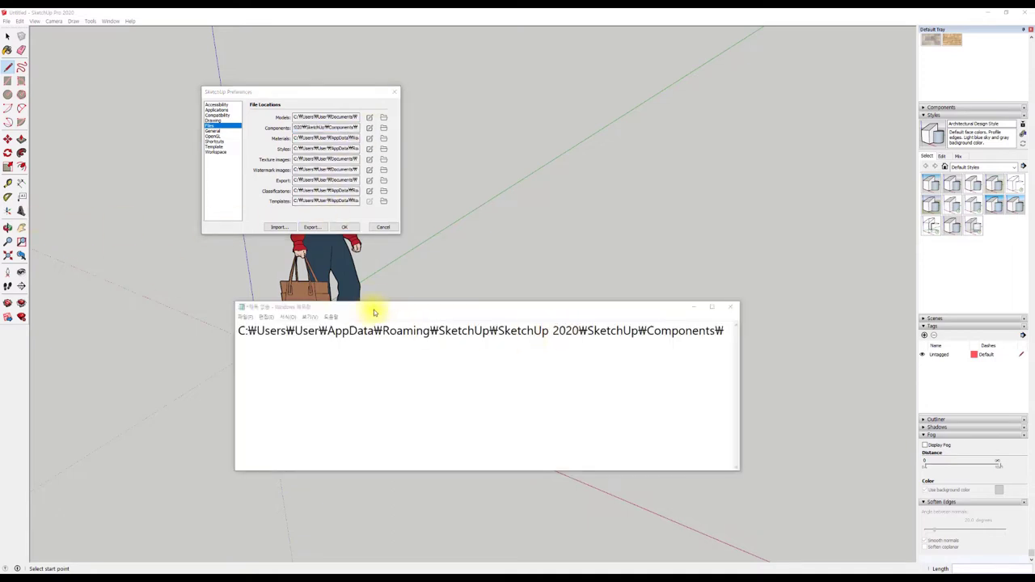
pyautogui.moveTo(374, 312); pyautogui.dragTo(333, 295)
pyautogui.moveTo(213, 316); pyautogui.dragTo(538, 317)
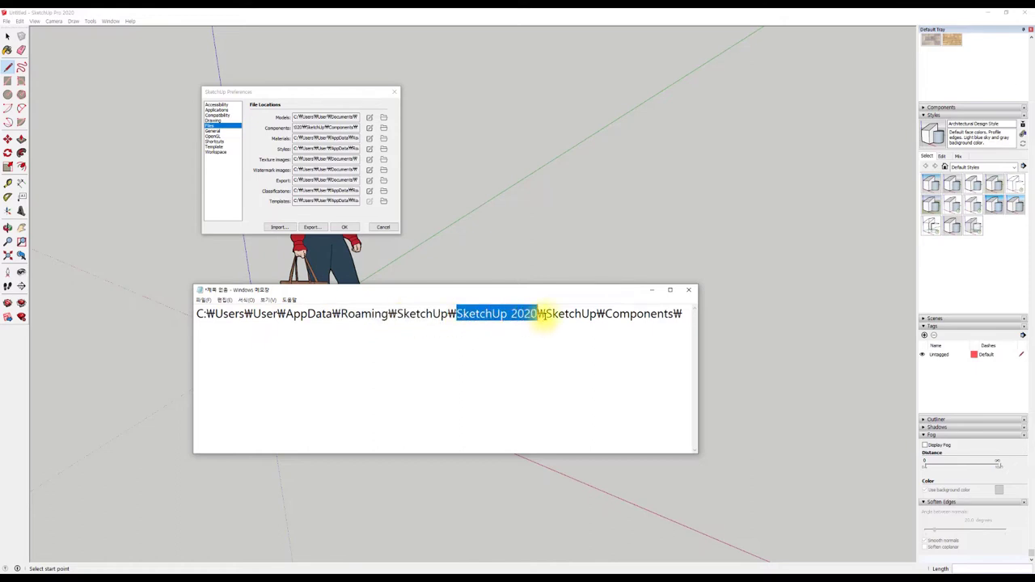
pyautogui.moveTo(545, 315); pyautogui.dragTo(674, 315)
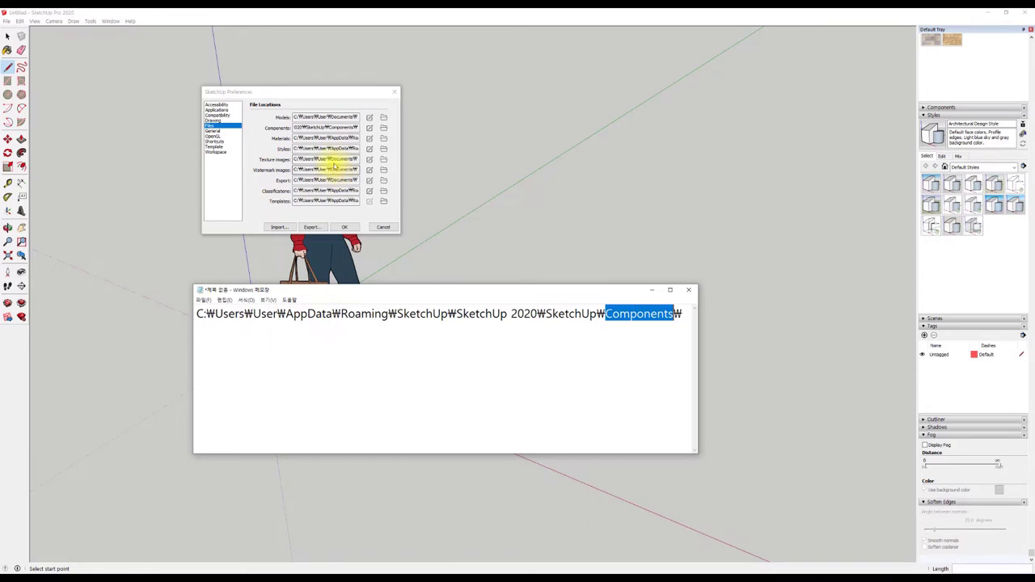
pyautogui.click(337, 159)
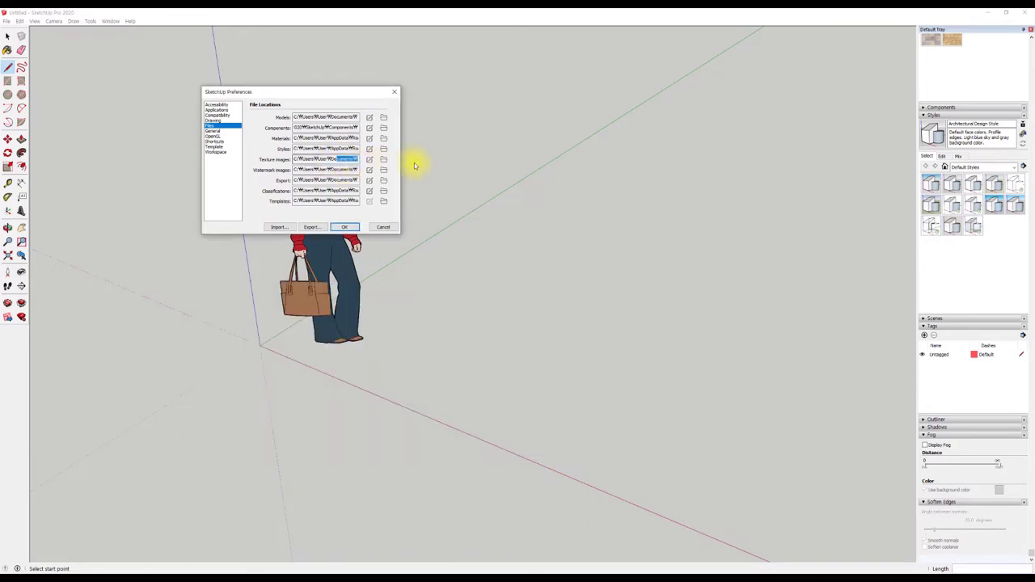
pyautogui.moveTo(298, 169)
pyautogui.mouseDown()
pyautogui.moveTo(358, 169)
pyautogui.moveTo(300, 169)
pyautogui.moveTo(323, 191)
pyautogui.mouseUp()
pyautogui.click(301, 159)
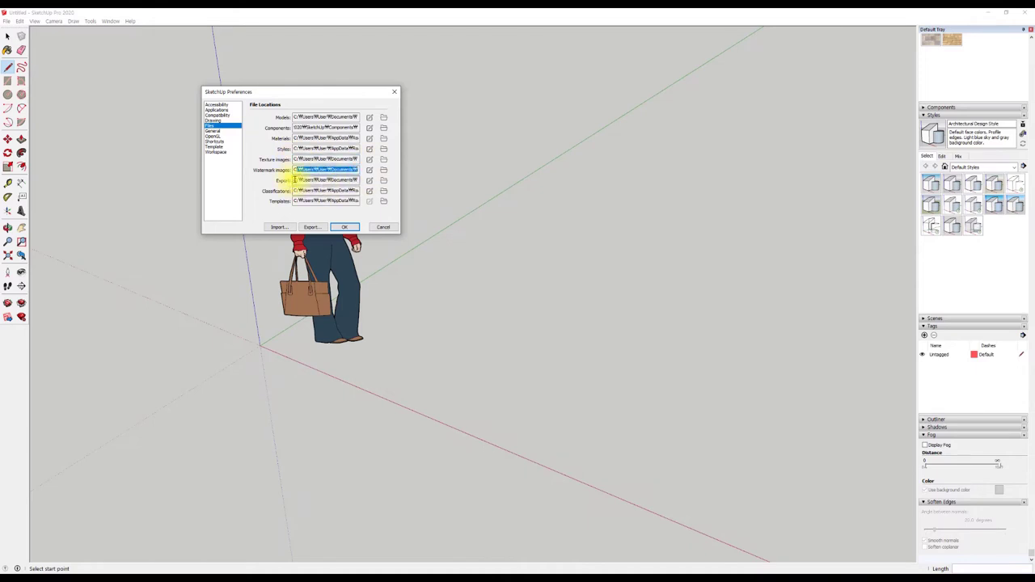
pyautogui.click(305, 180)
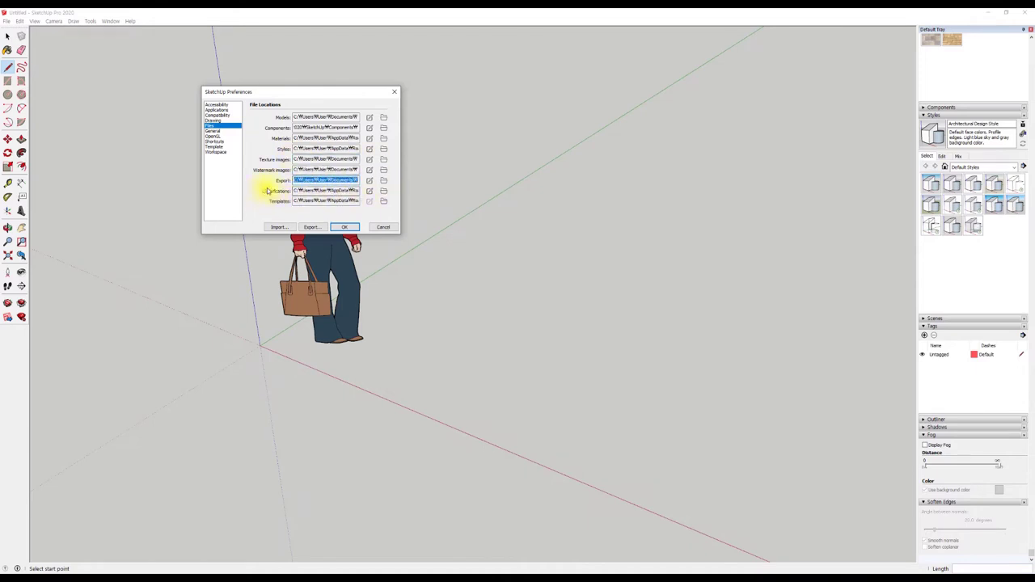
pyautogui.click(300, 201)
pyautogui.moveTo(358, 191); pyautogui.dragTo(338, 178)
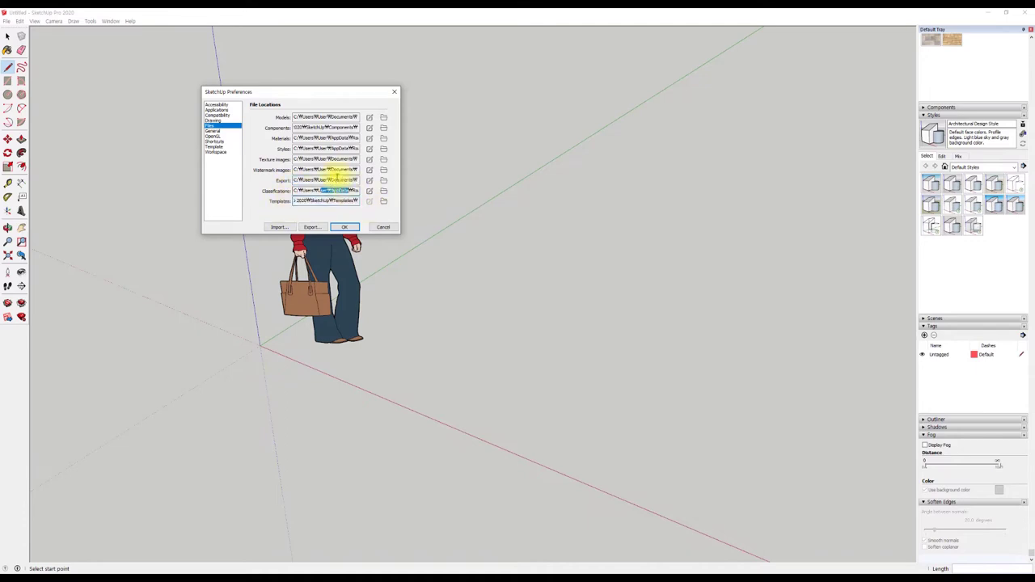
pyautogui.click(311, 165)
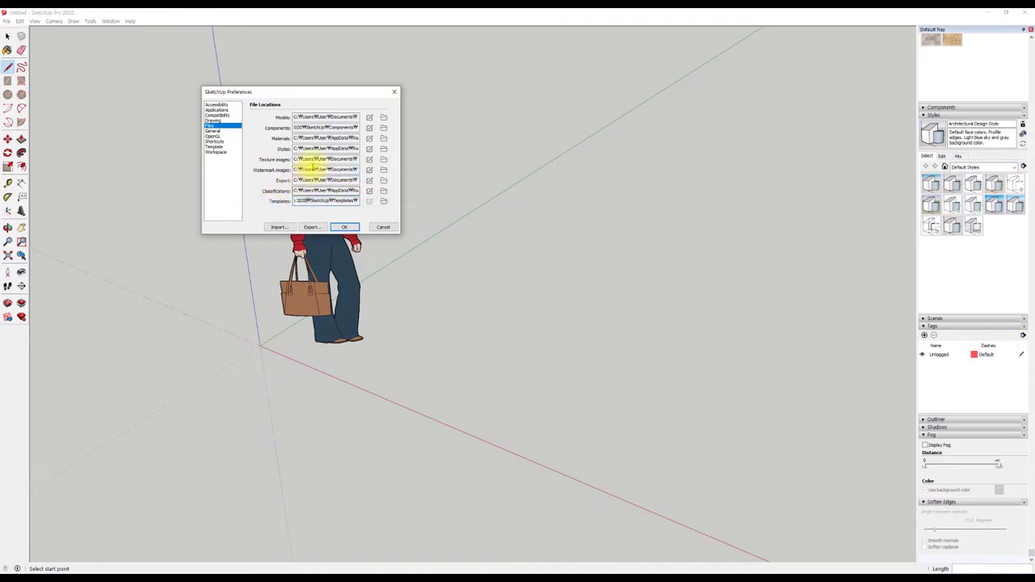
# - Highlight the Components path and its AppData folder in Notepad, then close it unsaved
pyautogui.hotkey('alt', 'Tab')
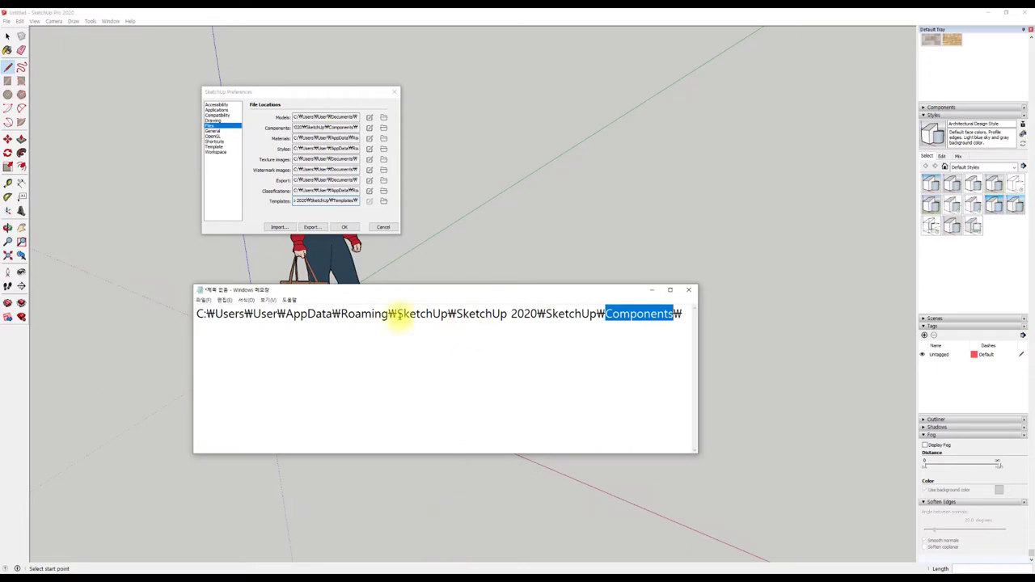
pyautogui.moveTo(287, 291); pyautogui.dragTo(291, 258)
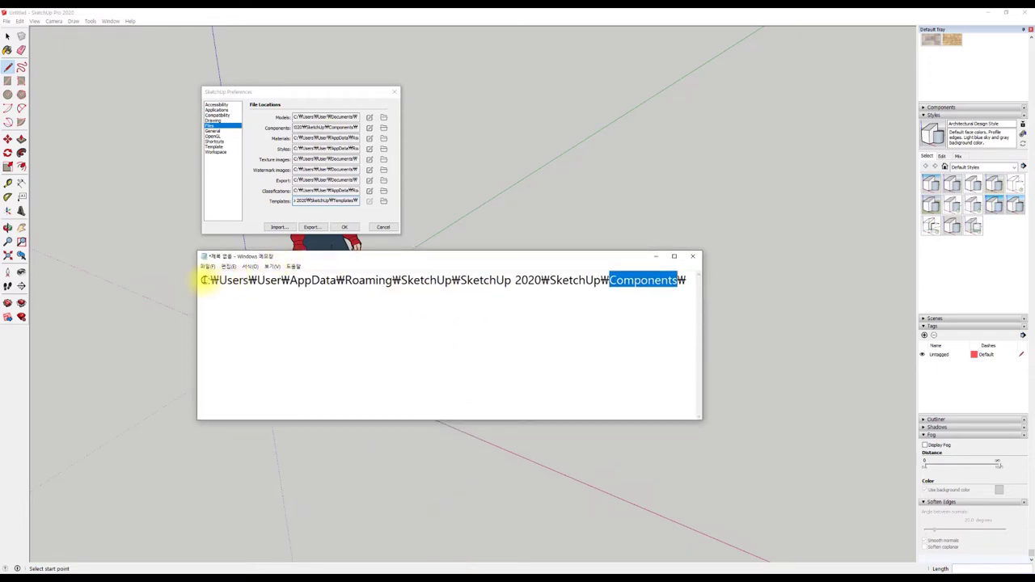
pyautogui.moveTo(203, 280); pyautogui.dragTo(686, 283)
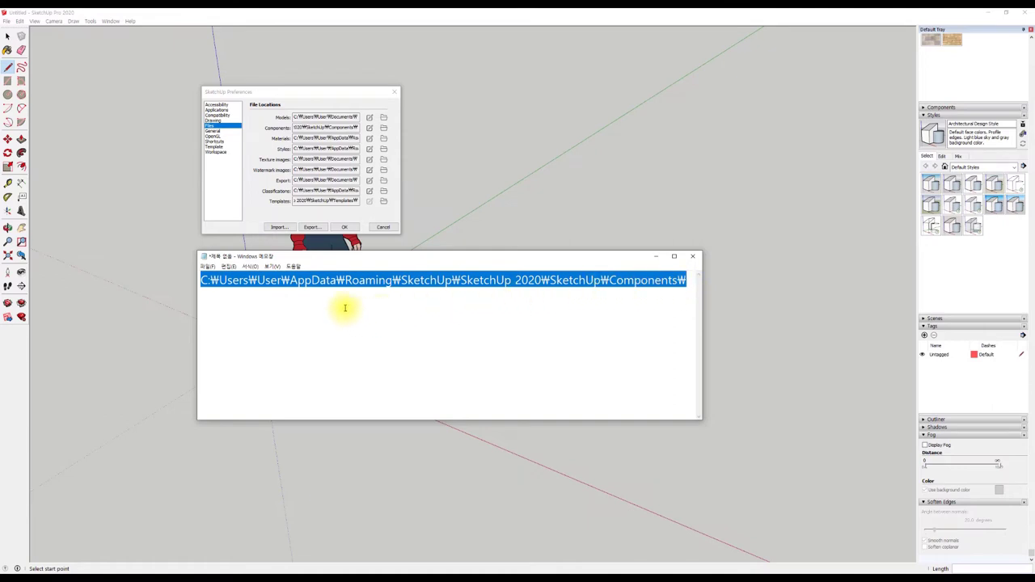
pyautogui.click(298, 283)
pyautogui.moveTo(290, 280); pyautogui.dragTo(336, 283)
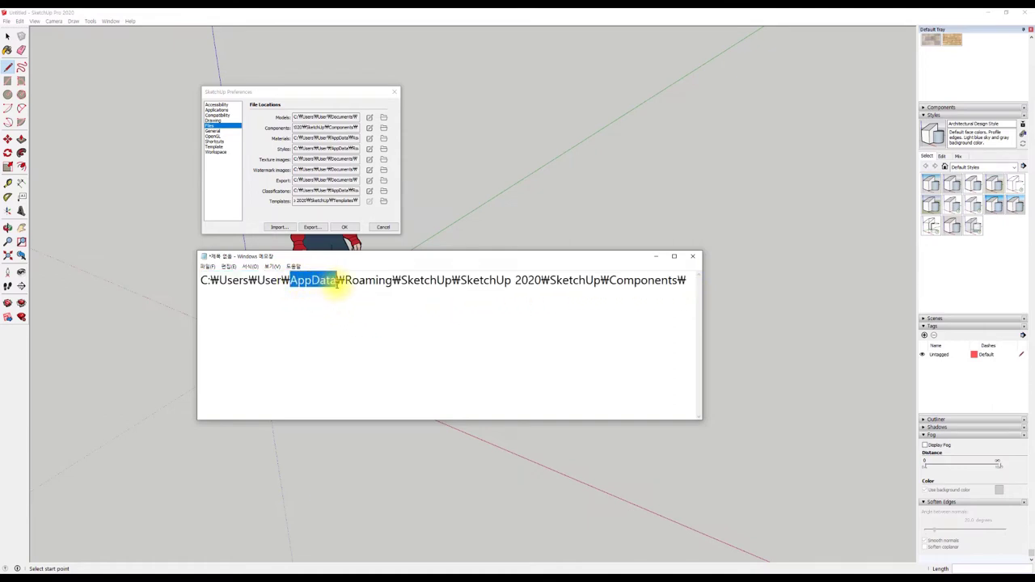
pyautogui.click(302, 289)
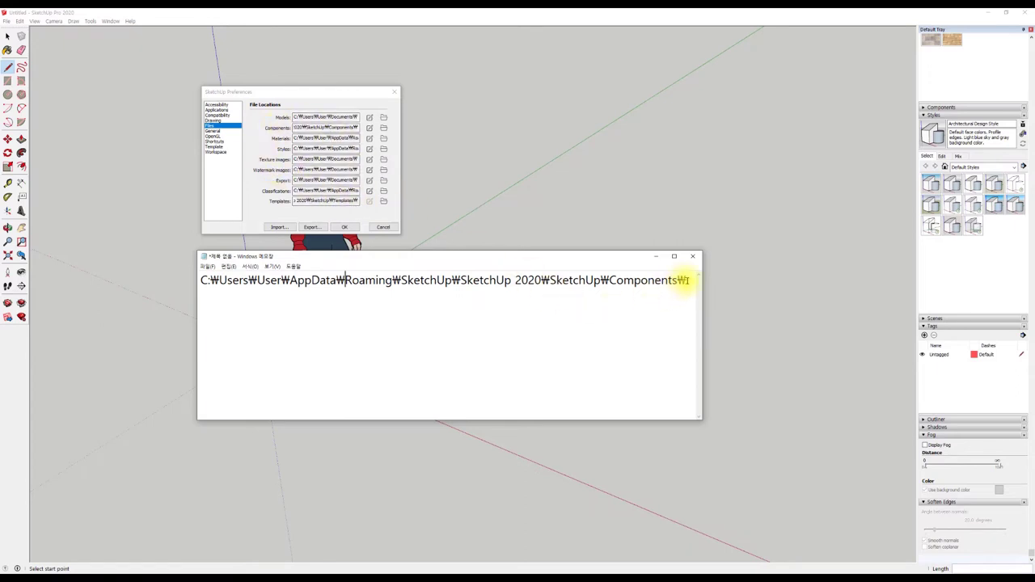
pyautogui.moveTo(685, 280); pyautogui.dragTo(202, 293)
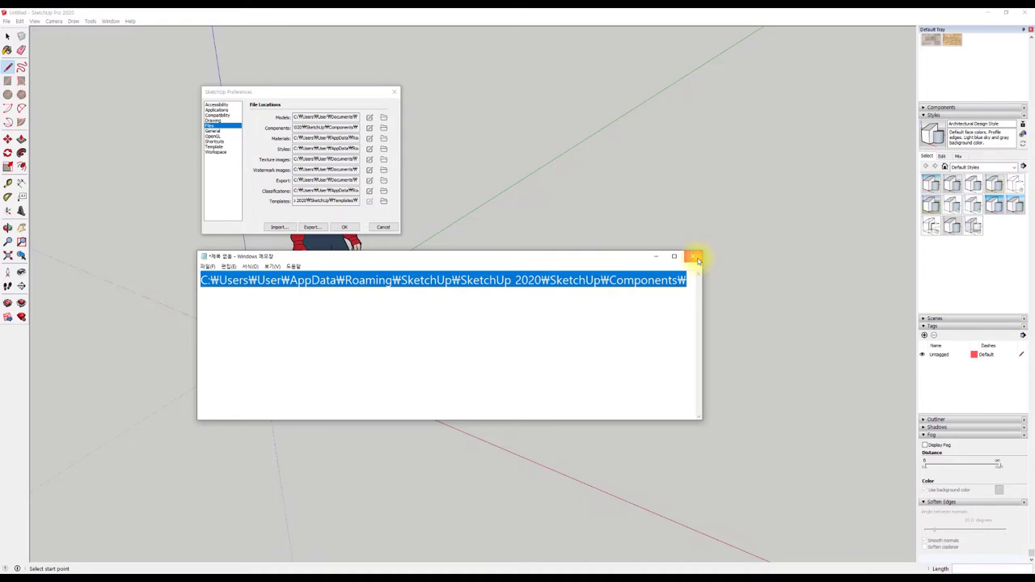
pyautogui.click(698, 260)
pyautogui.click(529, 296)
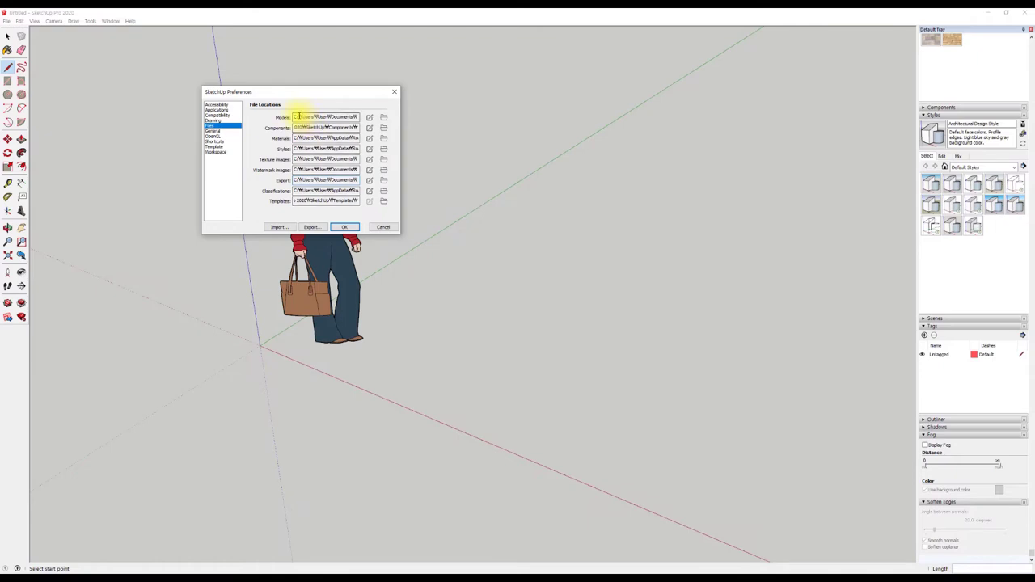
pyautogui.moveTo(296, 117); pyautogui.dragTo(350, 117)
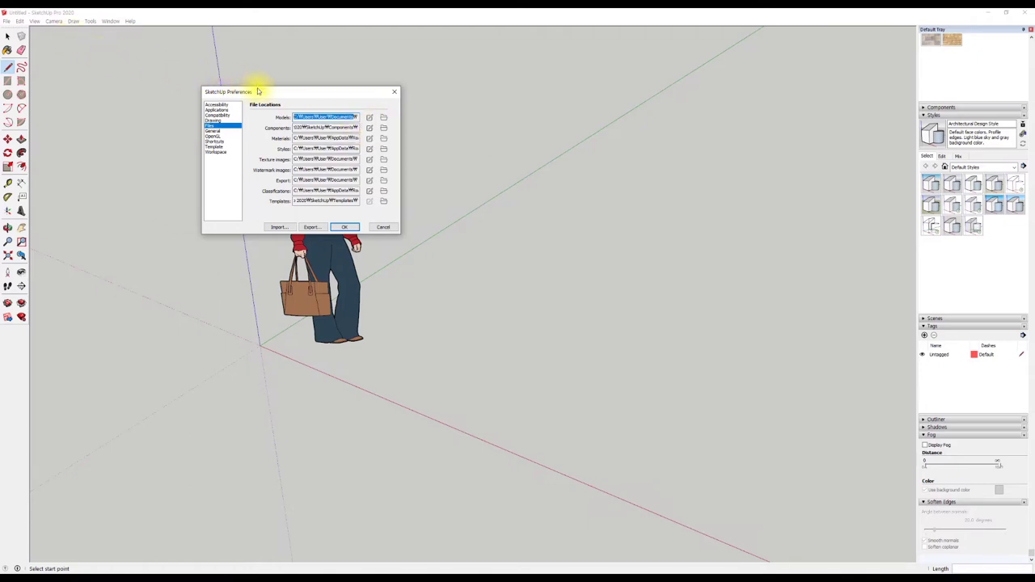
pyautogui.moveTo(257, 96); pyautogui.dragTo(223, 131)
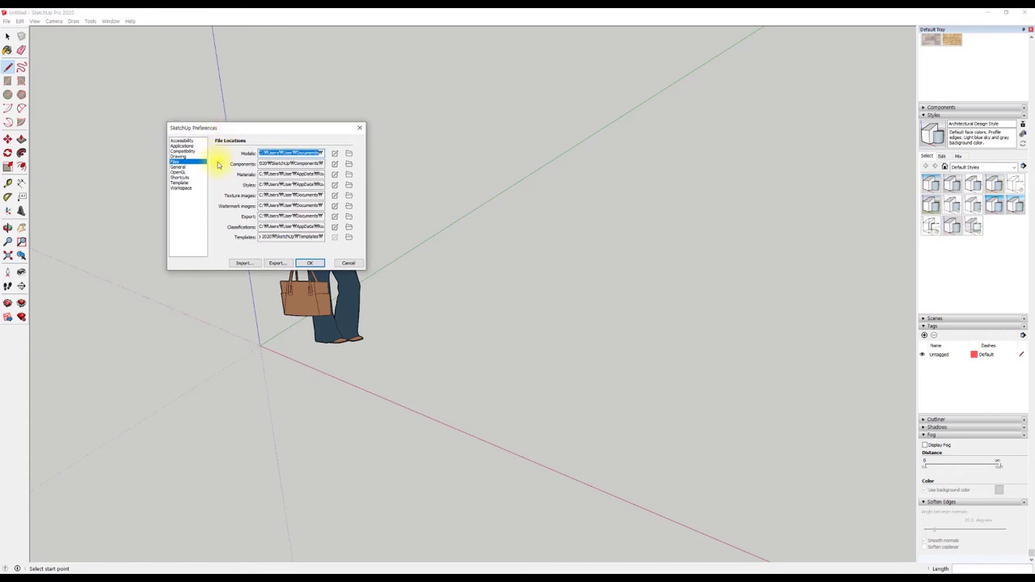
# - Switch to the General page, turn on Create backup, and reposition the dialog
pyautogui.click(180, 168)
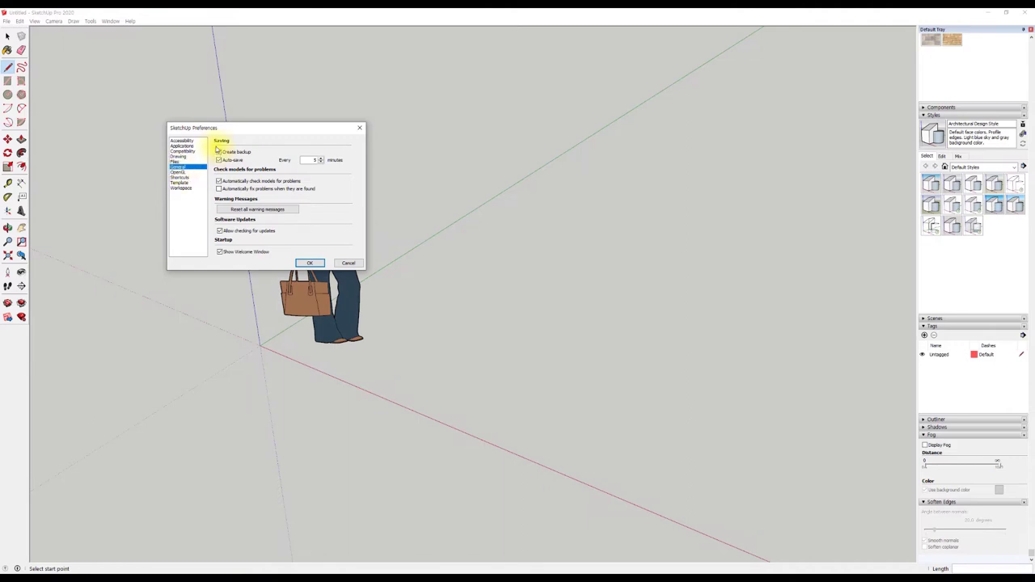
pyautogui.click(218, 151)
pyautogui.moveTo(285, 128); pyautogui.dragTo(305, 123)
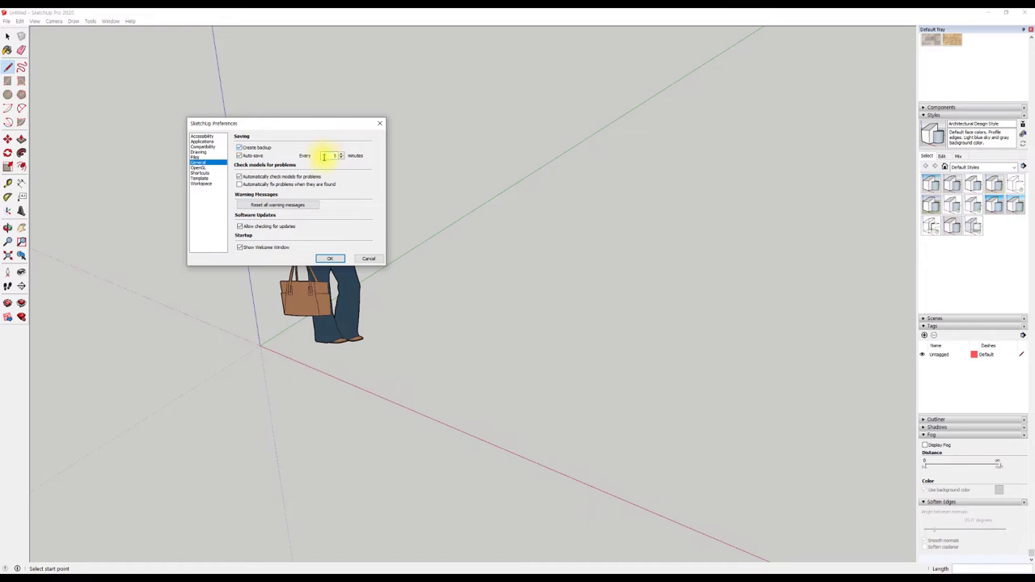
pyautogui.moveTo(306, 123); pyautogui.dragTo(300, 117)
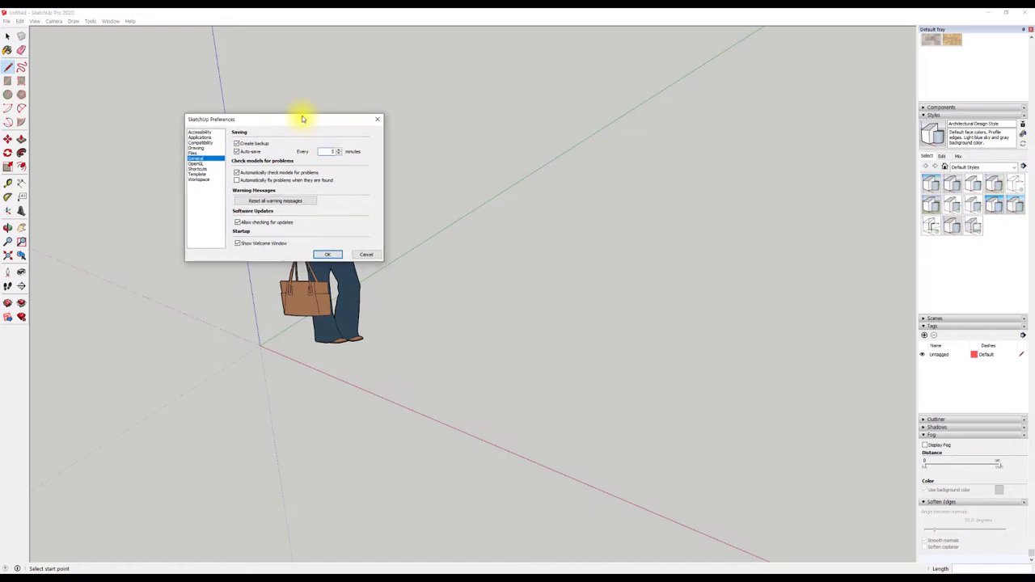
# - Compare the Models folder path on the Files page with the General page, then move the dialog aside
pyautogui.click(191, 149)
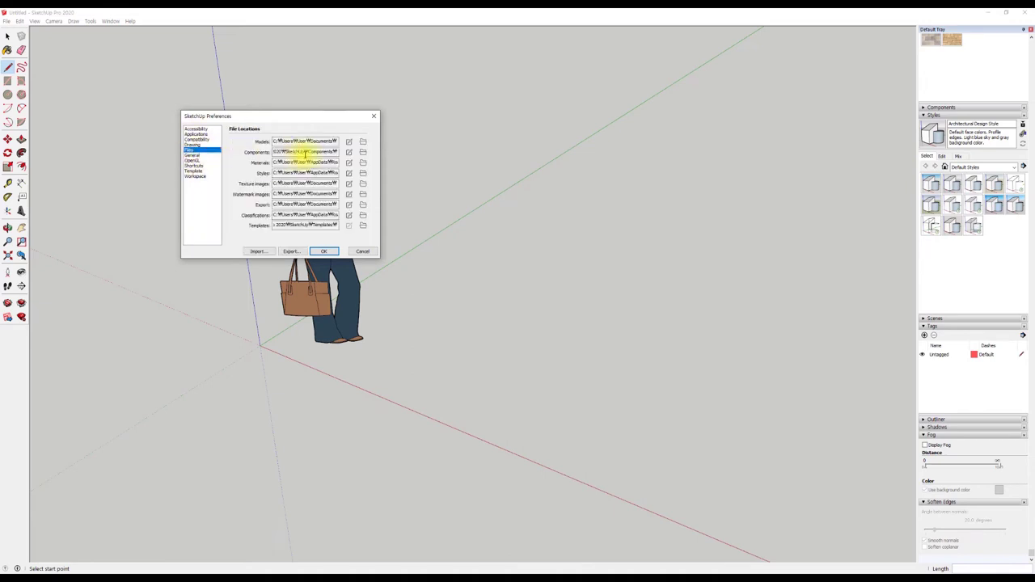
pyautogui.moveTo(308, 142); pyautogui.dragTo(338, 143)
pyautogui.click(197, 155)
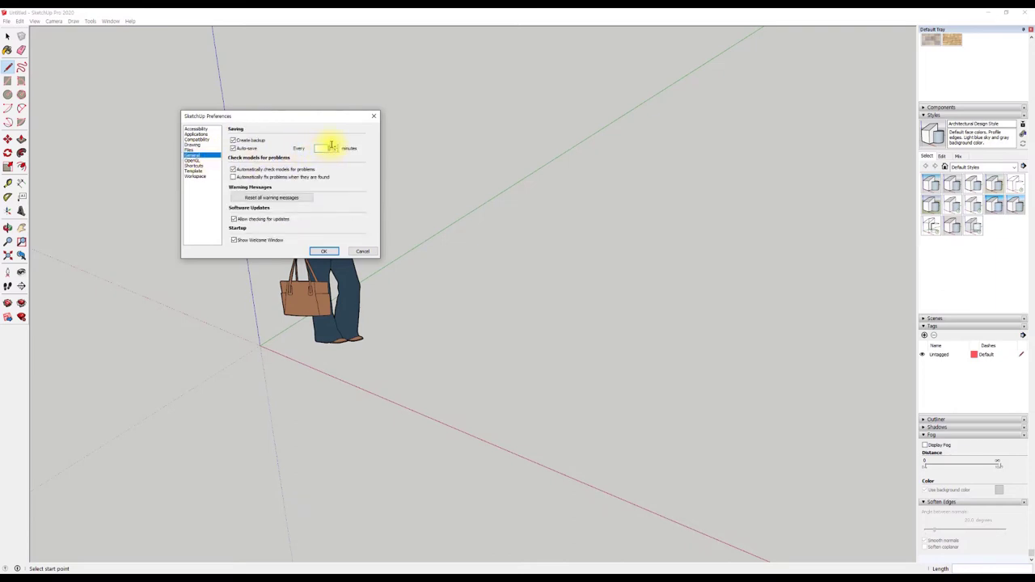
pyautogui.click(192, 149)
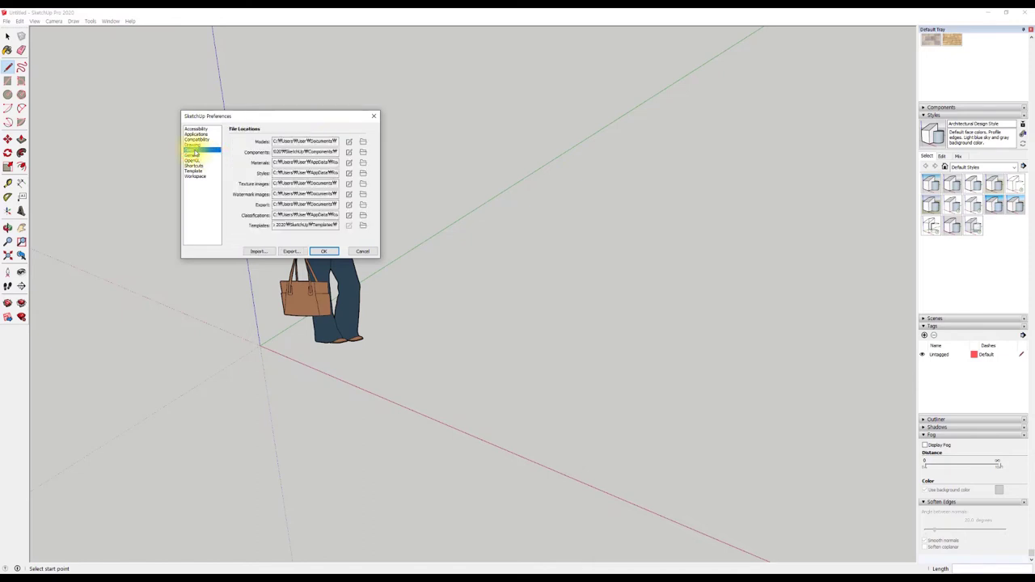
pyautogui.doubleClick(275, 142)
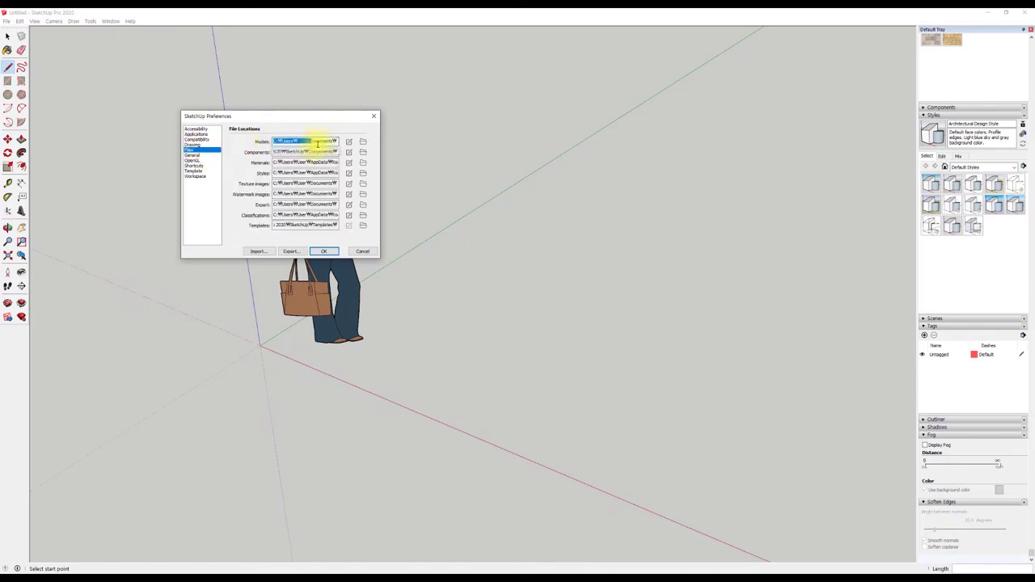
pyautogui.click(196, 156)
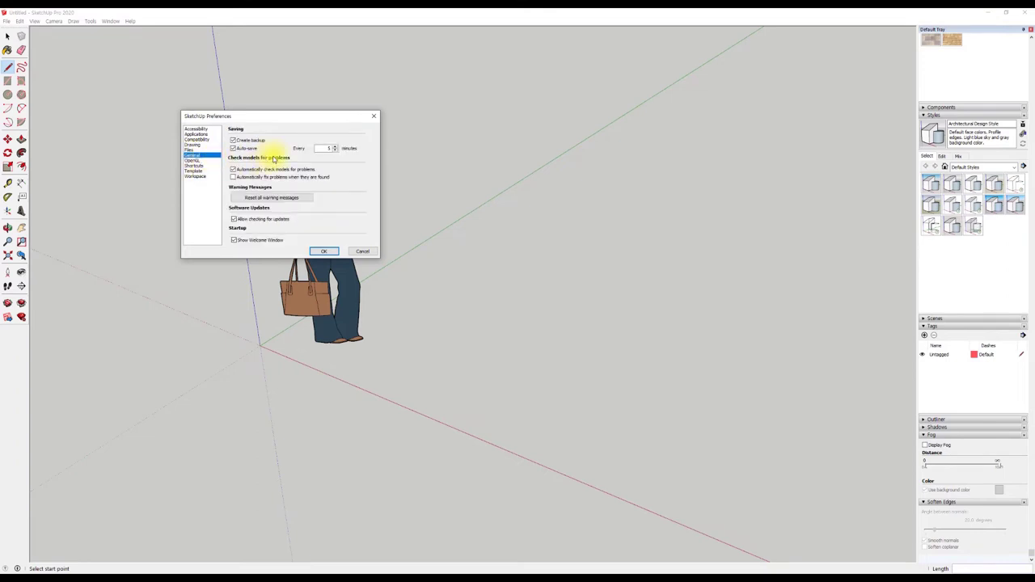
pyautogui.moveTo(263, 118); pyautogui.dragTo(222, 129)
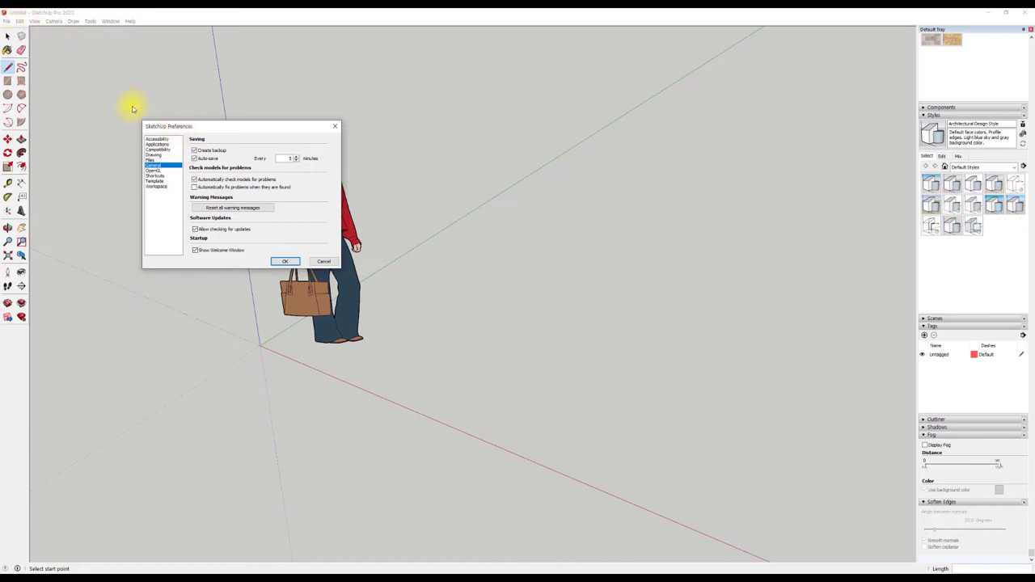
pyautogui.click(151, 159)
pyautogui.moveTo(240, 152)
pyautogui.mouseDown()
pyautogui.moveTo(310, 151)
pyautogui.moveTo(301, 153)
pyautogui.mouseUp()
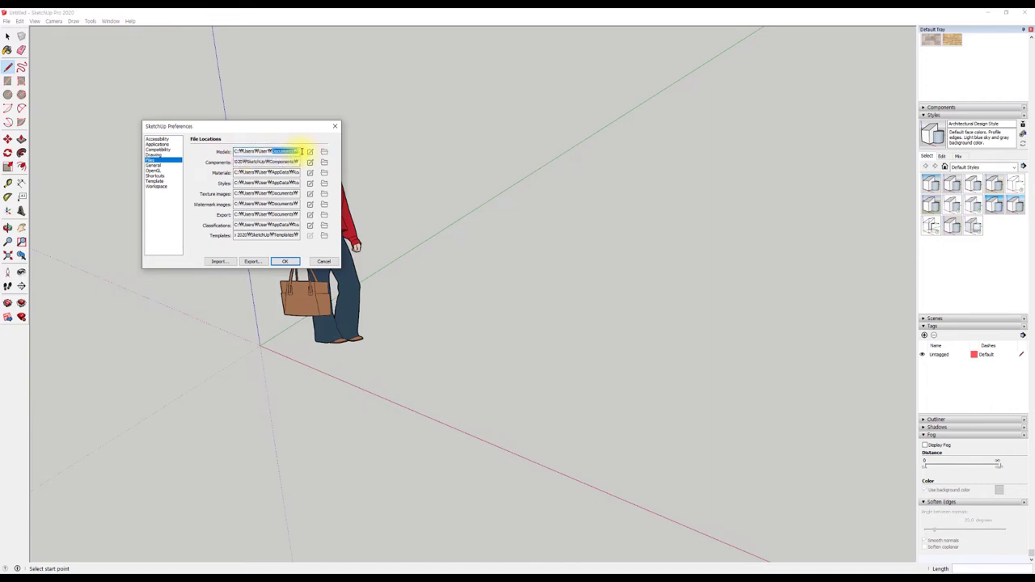
pyautogui.click(153, 165)
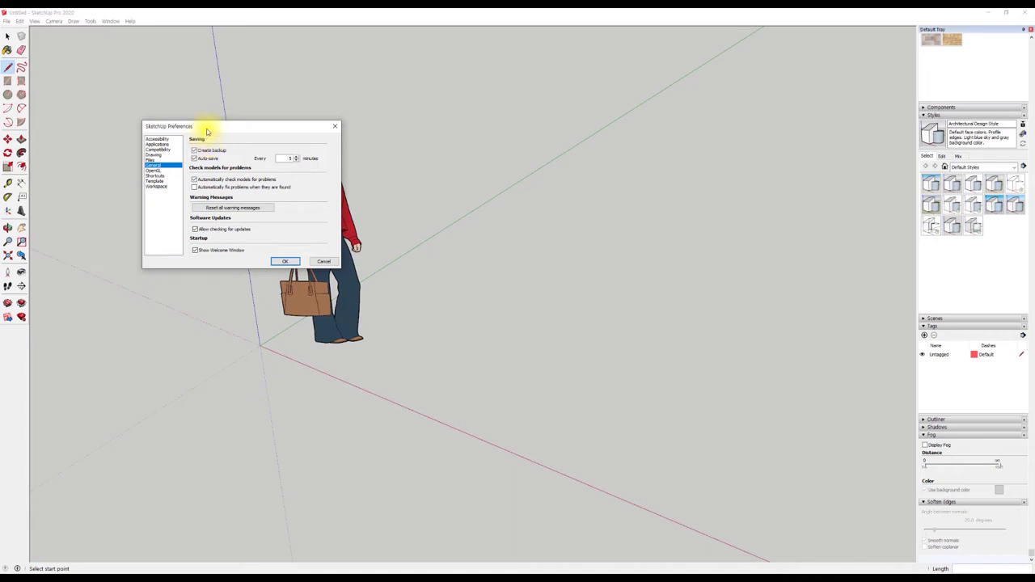
pyautogui.moveTo(207, 131); pyautogui.dragTo(229, 135)
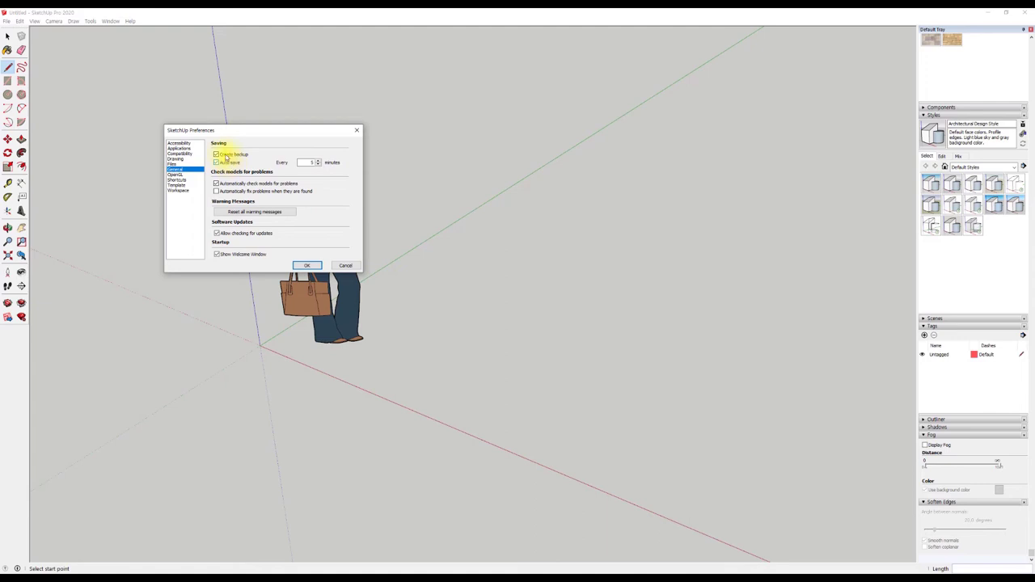
pyautogui.moveTo(220, 134); pyautogui.dragTo(181, 135)
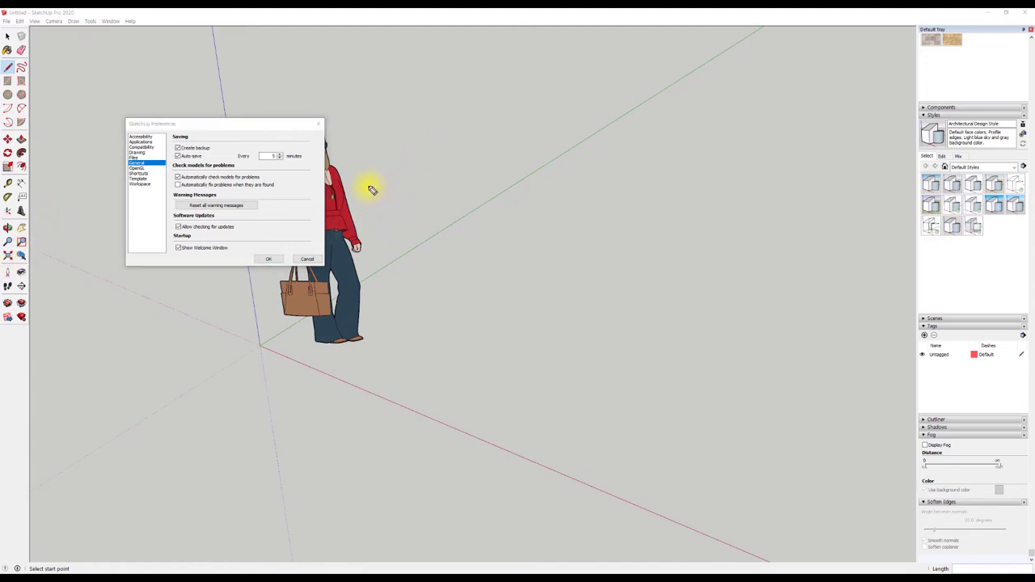
# - Write '~~.skp' in black pen, scribble over Check models, and circle Auto-save in pink
pyautogui.moveTo(369, 184)
pyautogui.mouseDown()
pyautogui.moveTo(481, 170)
pyautogui.moveTo(520, 185)
pyautogui.mouseUp()
pyautogui.moveTo(575, 148); pyautogui.dragTo(559, 185)
pyautogui.moveTo(600, 133)
pyautogui.mouseDown()
pyautogui.moveTo(597, 179)
pyautogui.moveTo(621, 147)
pyautogui.moveTo(623, 181)
pyautogui.mouseUp()
pyautogui.moveTo(627, 152)
pyautogui.mouseDown()
pyautogui.moveTo(627, 232)
pyautogui.moveTo(646, 157)
pyautogui.moveTo(629, 198)
pyautogui.mouseUp()
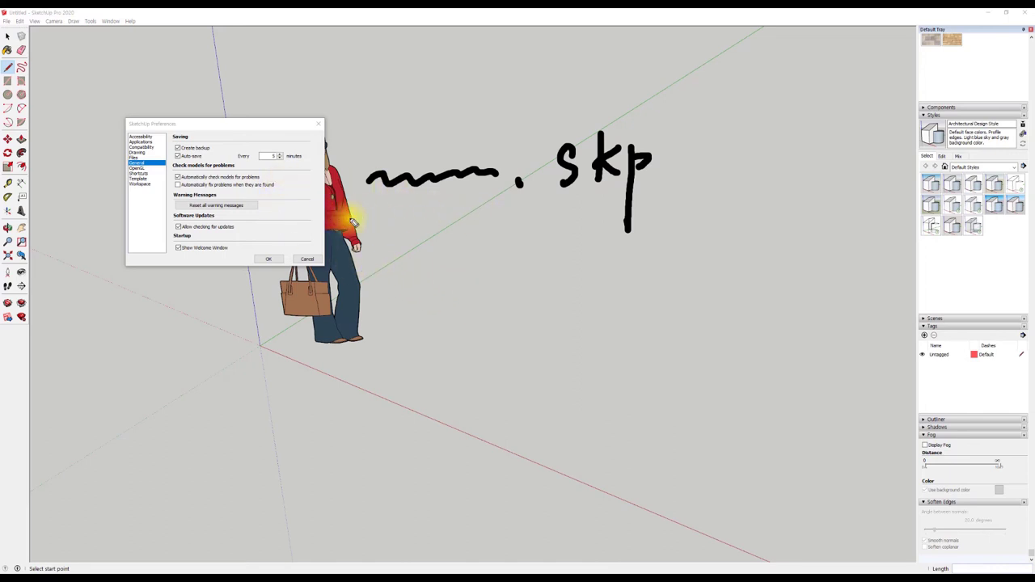
pyautogui.moveTo(178, 166)
pyautogui.mouseDown()
pyautogui.moveTo(234, 165)
pyautogui.moveTo(171, 174)
pyautogui.mouseUp()
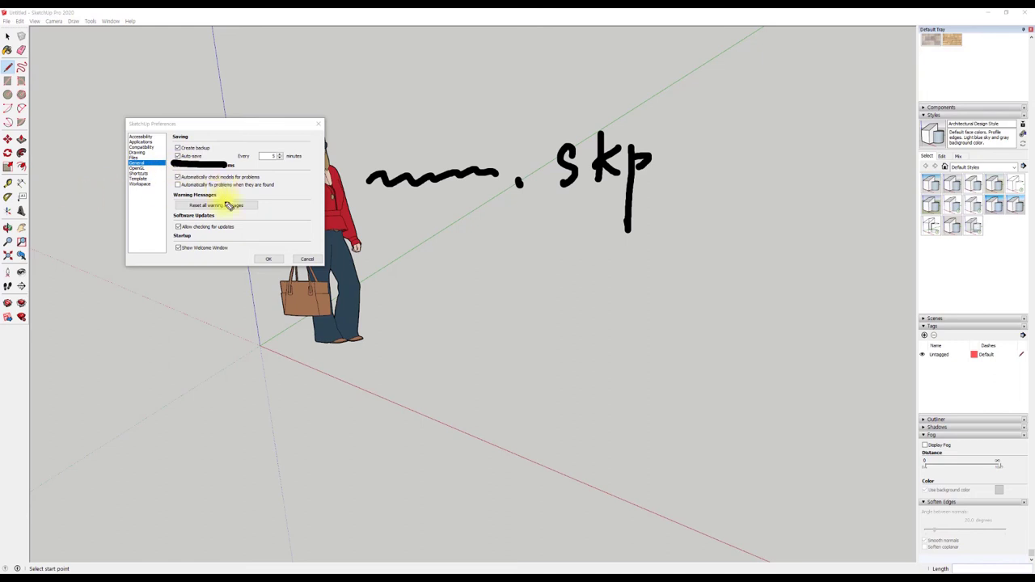
pyautogui.moveTo(181, 163)
pyautogui.mouseDown()
pyautogui.moveTo(207, 155)
pyautogui.moveTo(202, 169)
pyautogui.mouseUp()
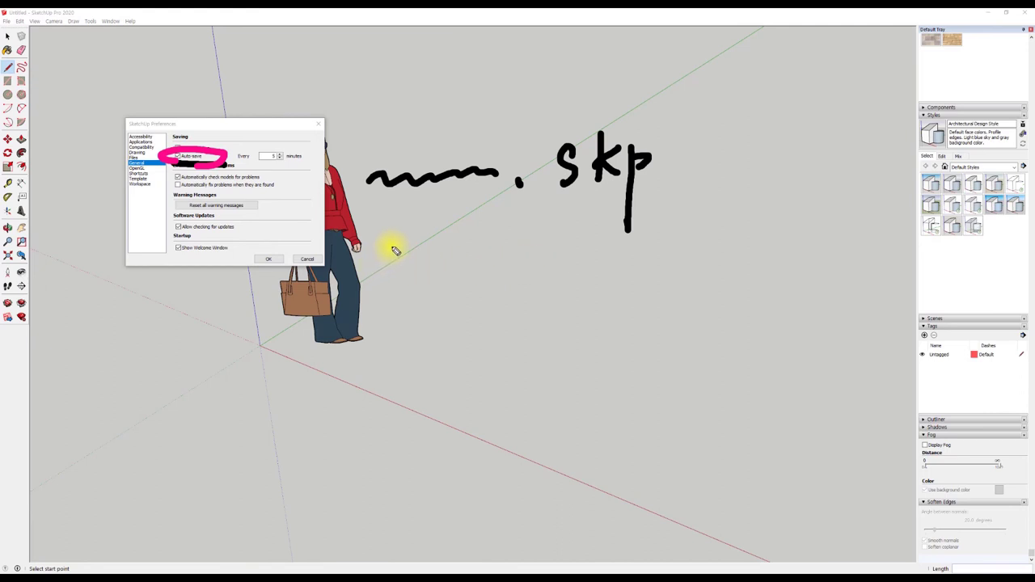
# - Write 'Autosave' in pink below the .skp note, followed by a wavy line
pyautogui.moveTo(399, 249)
pyautogui.mouseDown()
pyautogui.moveTo(374, 299)
pyautogui.moveTo(437, 267)
pyautogui.moveTo(468, 279)
pyautogui.moveTo(482, 309)
pyautogui.mouseUp()
pyautogui.moveTo(472, 273); pyautogui.dragTo(495, 275)
pyautogui.moveTo(505, 273)
pyautogui.mouseDown()
pyautogui.moveTo(521, 292)
pyautogui.moveTo(558, 271)
pyautogui.moveTo(558, 289)
pyautogui.moveTo(580, 265)
pyautogui.moveTo(608, 279)
pyautogui.moveTo(819, 262)
pyautogui.mouseUp()
pyautogui.moveTo(510, 202); pyautogui.dragTo(425, 207)
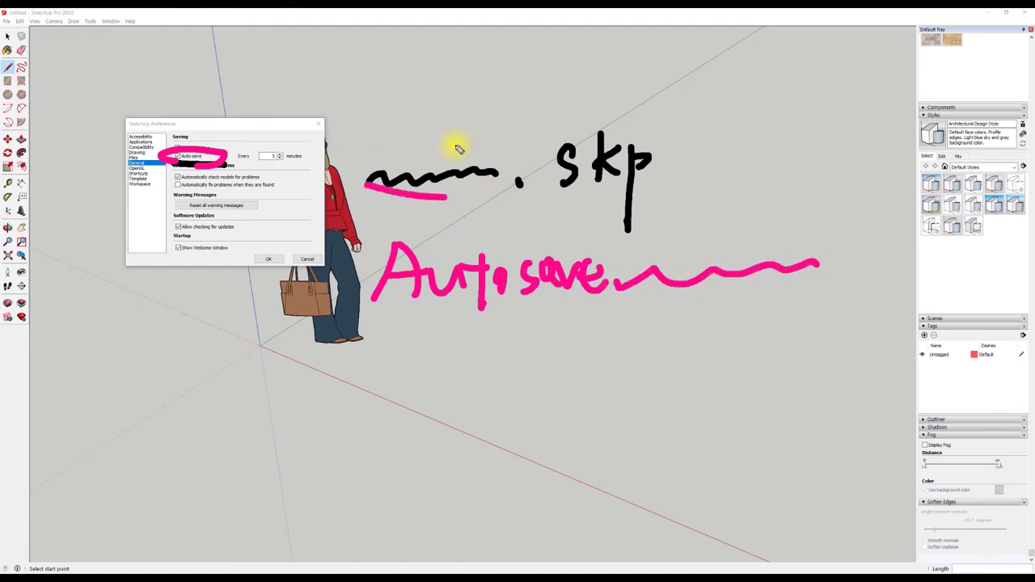
# - Write 'skb', underline and circle it, circle the .skp note, and draw an empty circle below
pyautogui.moveTo(844, 254)
pyautogui.mouseDown()
pyautogui.moveTo(820, 277)
pyautogui.moveTo(853, 278)
pyautogui.mouseUp()
pyautogui.moveTo(848, 233); pyautogui.dragTo(846, 283)
pyautogui.moveTo(867, 249); pyautogui.dragTo(871, 281)
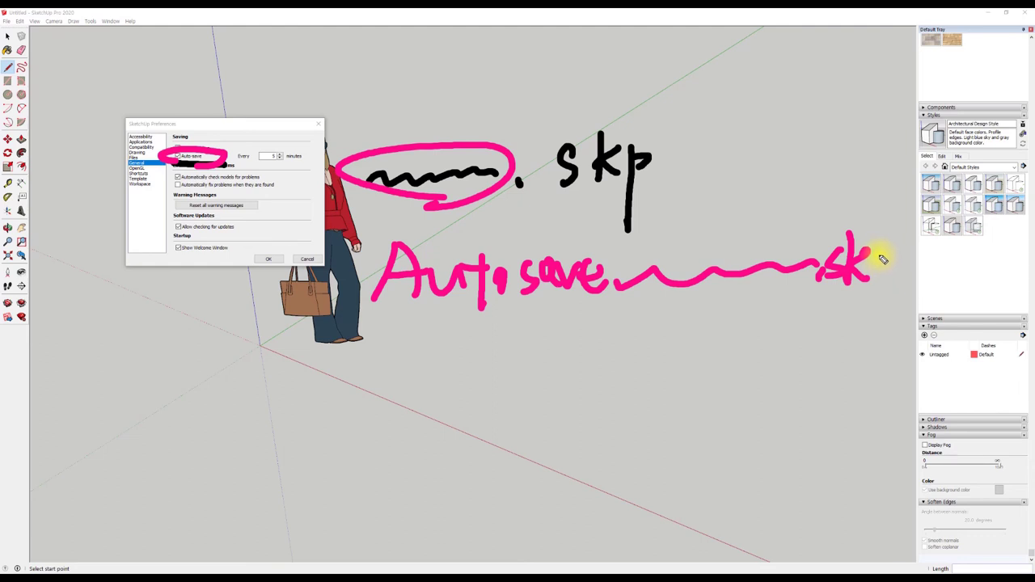
pyautogui.moveTo(872, 214)
pyautogui.mouseDown()
pyautogui.moveTo(873, 296)
pyautogui.moveTo(899, 296)
pyautogui.mouseUp()
pyautogui.moveTo(825, 307); pyautogui.dragTo(902, 308)
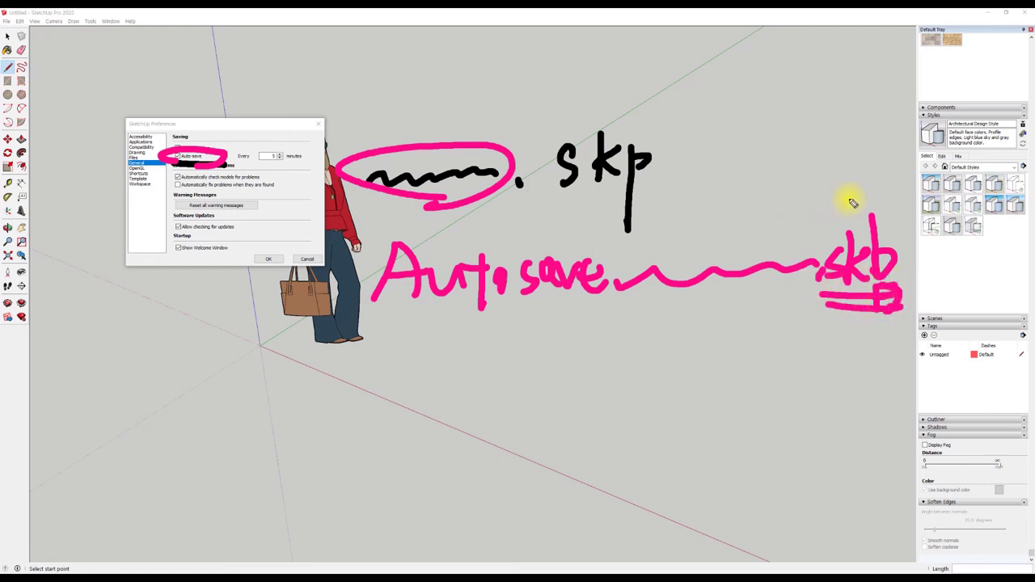
pyautogui.moveTo(813, 276); pyautogui.dragTo(866, 300)
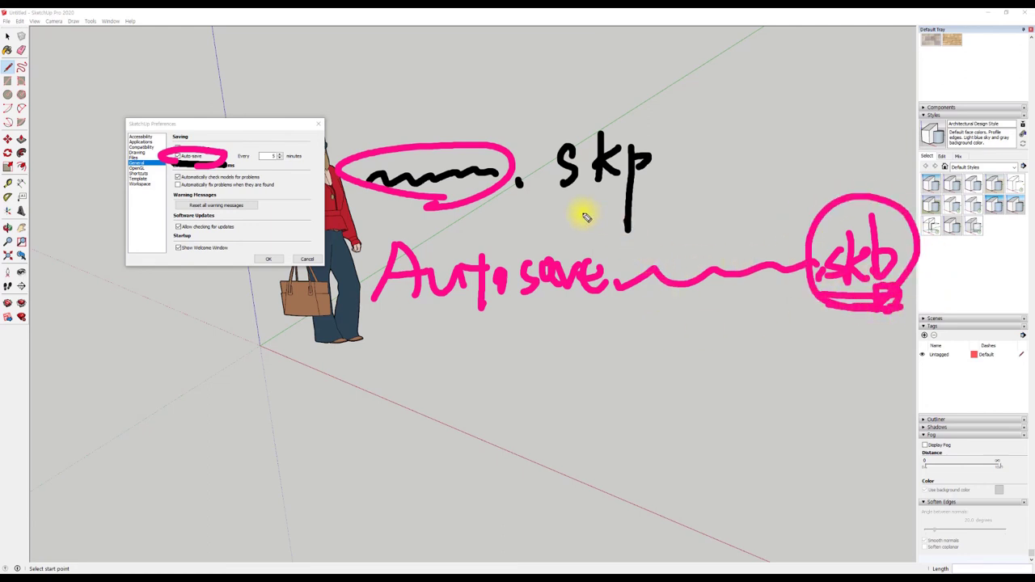
pyautogui.moveTo(549, 208)
pyautogui.mouseDown()
pyautogui.moveTo(536, 208)
pyautogui.moveTo(636, 196)
pyautogui.moveTo(676, 134)
pyautogui.moveTo(616, 223)
pyautogui.mouseUp()
pyautogui.moveTo(465, 441); pyautogui.dragTo(457, 436)
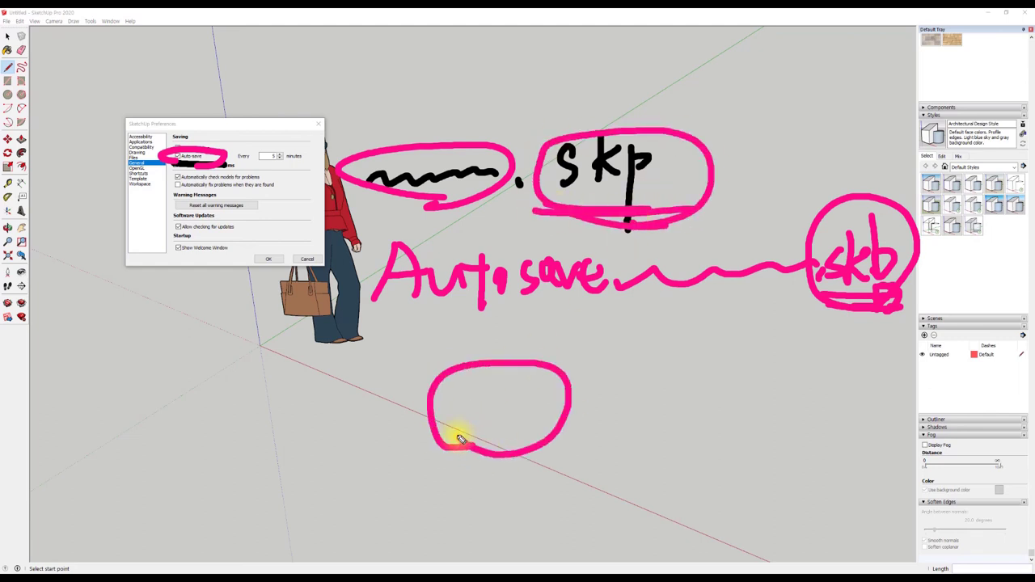
# - Sketch a 3D box inside the lower circle and re-circle the skb note
pyautogui.moveTo(499, 366)
pyautogui.mouseDown()
pyautogui.moveTo(458, 425)
pyautogui.moveTo(462, 469)
pyautogui.mouseUp()
pyautogui.moveTo(448, 394); pyautogui.dragTo(584, 369)
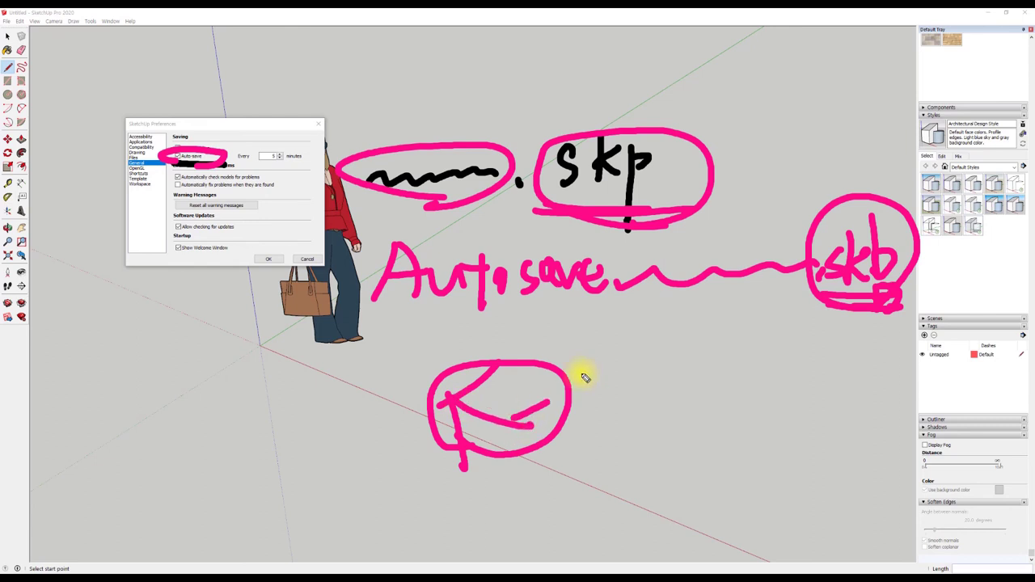
pyautogui.moveTo(500, 358)
pyautogui.mouseDown()
pyautogui.moveTo(588, 382)
pyautogui.moveTo(571, 495)
pyautogui.mouseUp()
pyautogui.moveTo(530, 414)
pyautogui.mouseDown()
pyautogui.moveTo(527, 485)
pyautogui.moveTo(589, 466)
pyautogui.mouseUp()
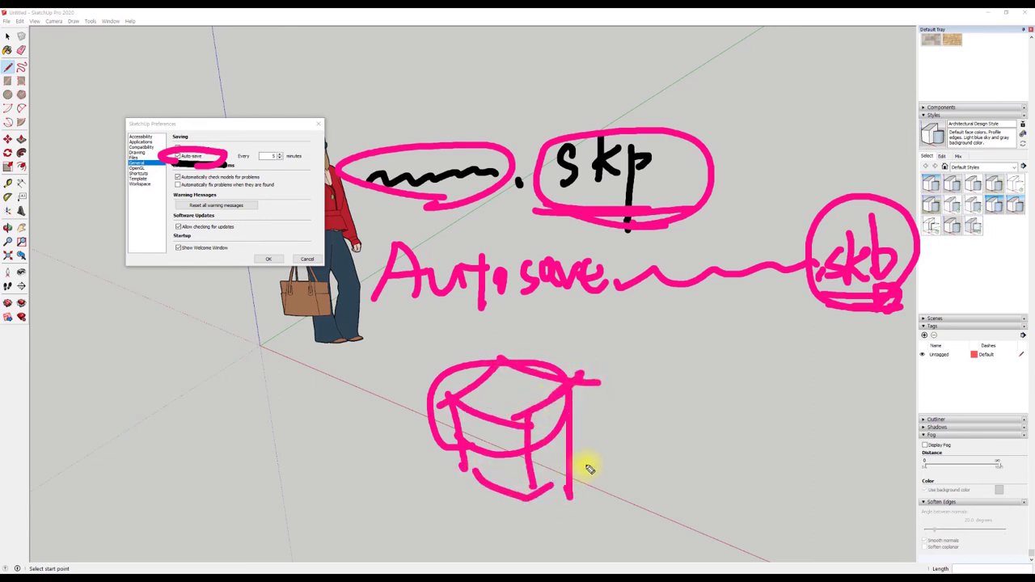
pyautogui.moveTo(782, 276); pyautogui.dragTo(808, 291)
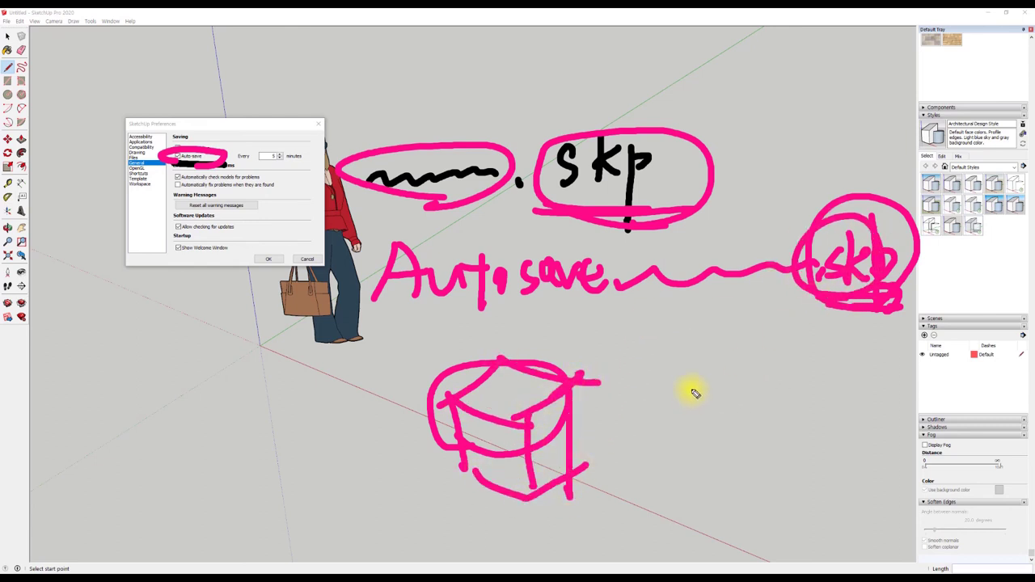
# - Draw a document rectangle beside the box and label it 'skp'
pyautogui.moveTo(651, 338); pyautogui.dragTo(659, 469)
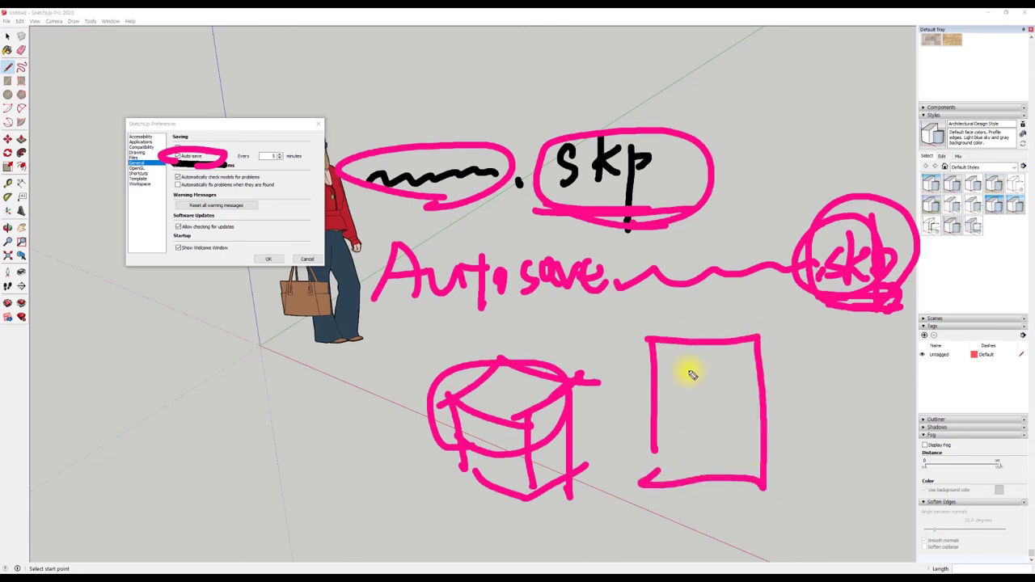
pyautogui.moveTo(694, 342); pyautogui.dragTo(655, 382)
pyautogui.moveTo(779, 467); pyautogui.dragTo(780, 481)
pyautogui.moveTo(802, 432); pyautogui.dragTo(825, 462)
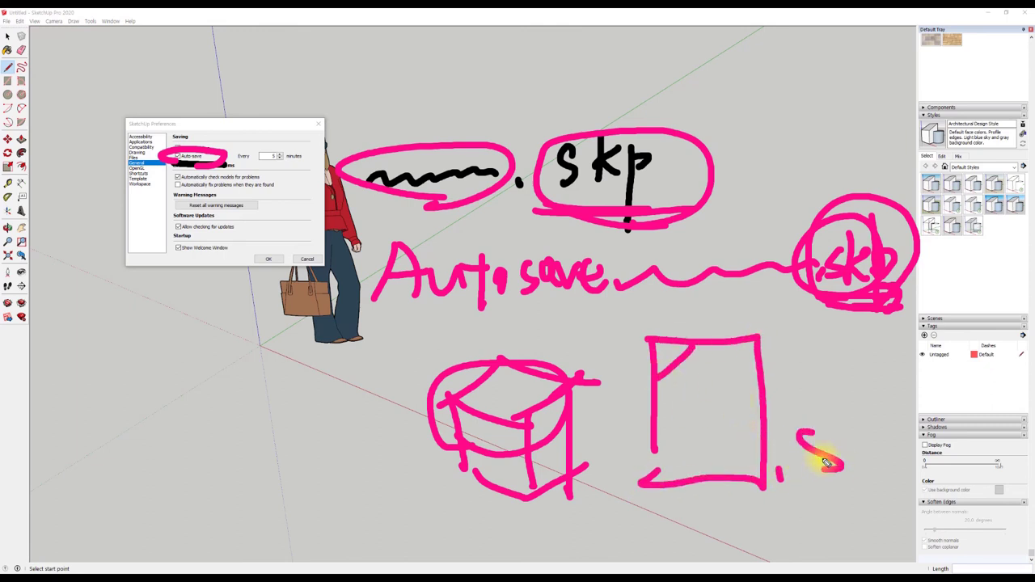
pyautogui.moveTo(841, 426)
pyautogui.mouseDown()
pyautogui.moveTo(841, 472)
pyautogui.moveTo(863, 469)
pyautogui.mouseUp()
pyautogui.moveTo(872, 430)
pyautogui.mouseDown()
pyautogui.moveTo(872, 508)
pyautogui.moveTo(875, 466)
pyautogui.mouseUp()
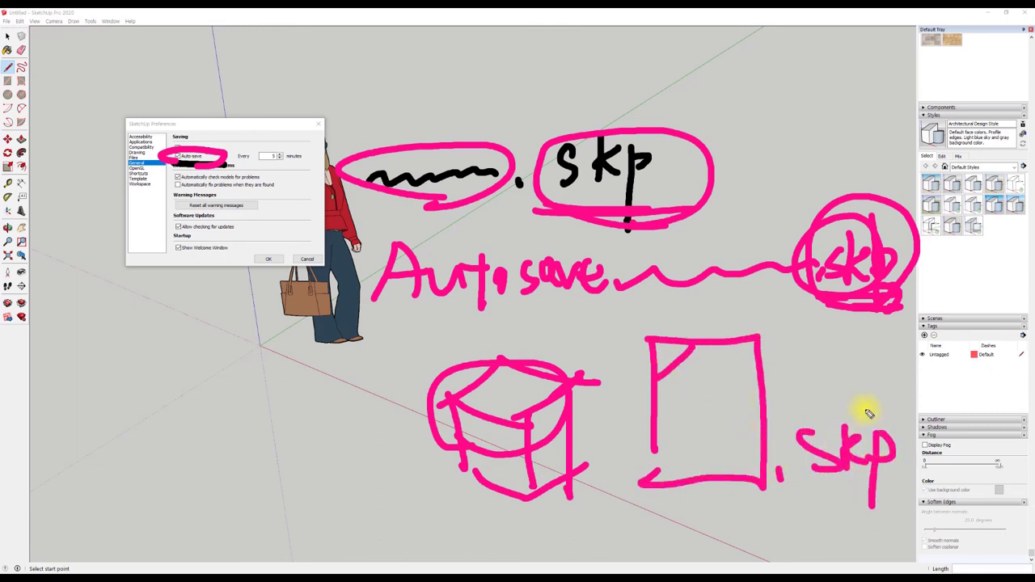
pyautogui.moveTo(868, 413); pyautogui.dragTo(873, 450)
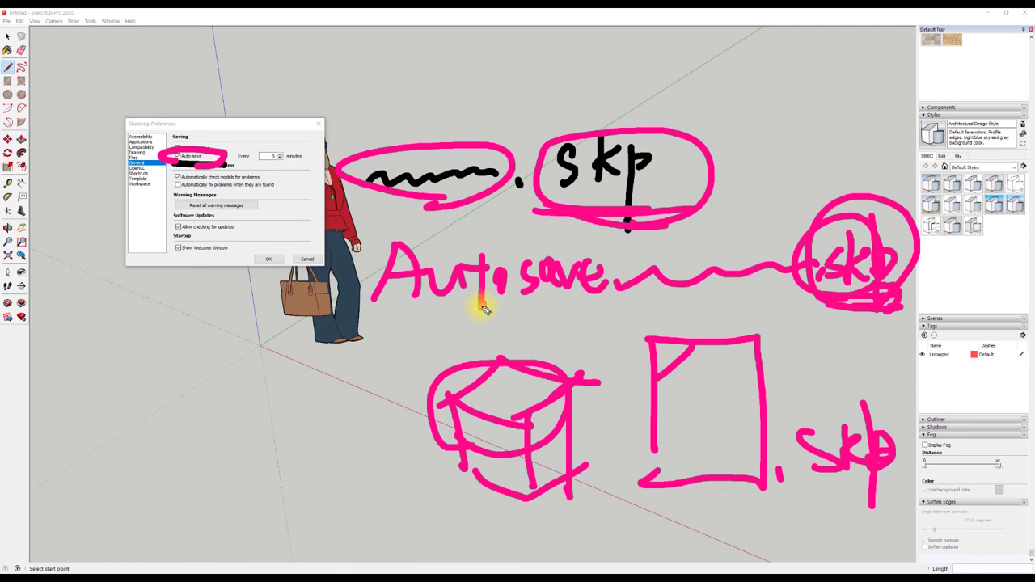
# - Double-underline the Autosave note and draw an X inside the rectangle
pyautogui.moveTo(363, 309); pyautogui.dragTo(642, 315)
pyautogui.moveTo(408, 323); pyautogui.dragTo(650, 325)
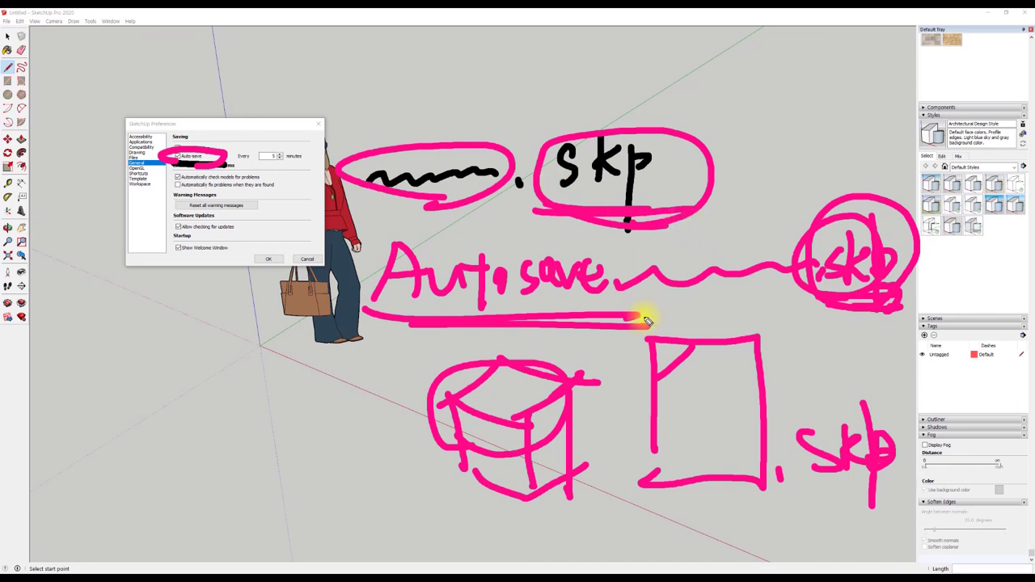
pyautogui.moveTo(675, 347); pyautogui.dragTo(736, 400)
pyautogui.moveTo(712, 355); pyautogui.dragTo(693, 417)
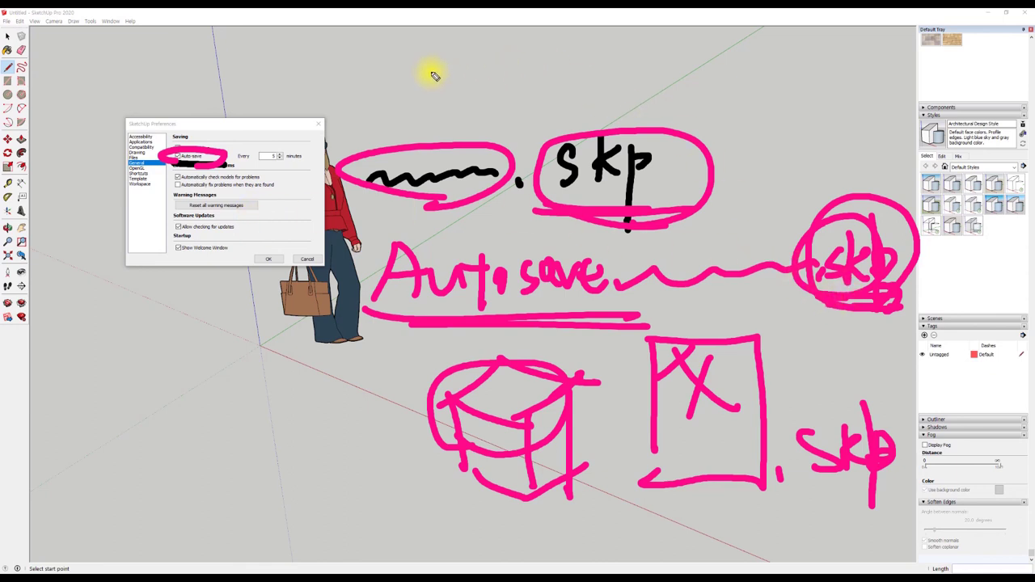
# - Write and underline 'Skb' at the top, then erase all pen annotations with Escape
pyautogui.moveTo(434, 76)
pyautogui.mouseDown()
pyautogui.moveTo(402, 99)
pyautogui.moveTo(476, 99)
pyautogui.mouseUp()
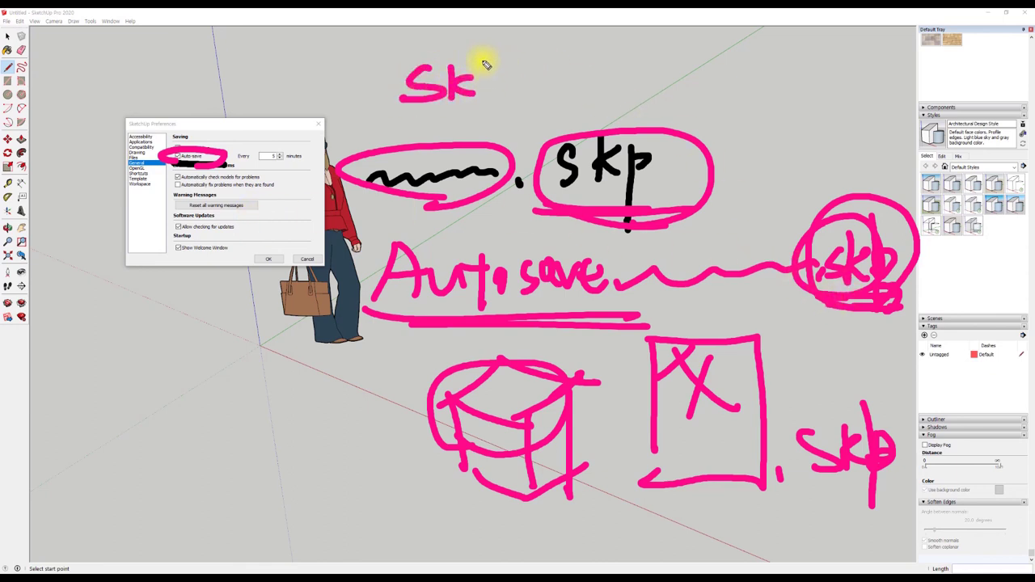
pyautogui.moveTo(484, 63); pyautogui.dragTo(485, 97)
pyautogui.moveTo(397, 103); pyautogui.dragTo(535, 107)
pyautogui.moveTo(425, 120)
pyautogui.mouseDown()
pyautogui.moveTo(458, 120)
pyautogui.moveTo(536, 62)
pyautogui.moveTo(420, 154)
pyautogui.mouseUp()
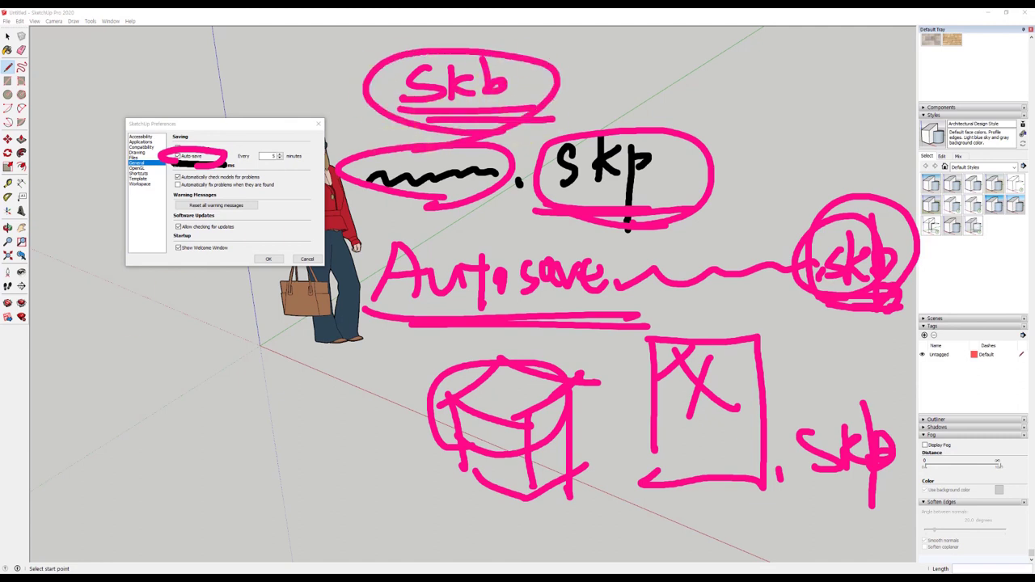
pyautogui.press('Escape')
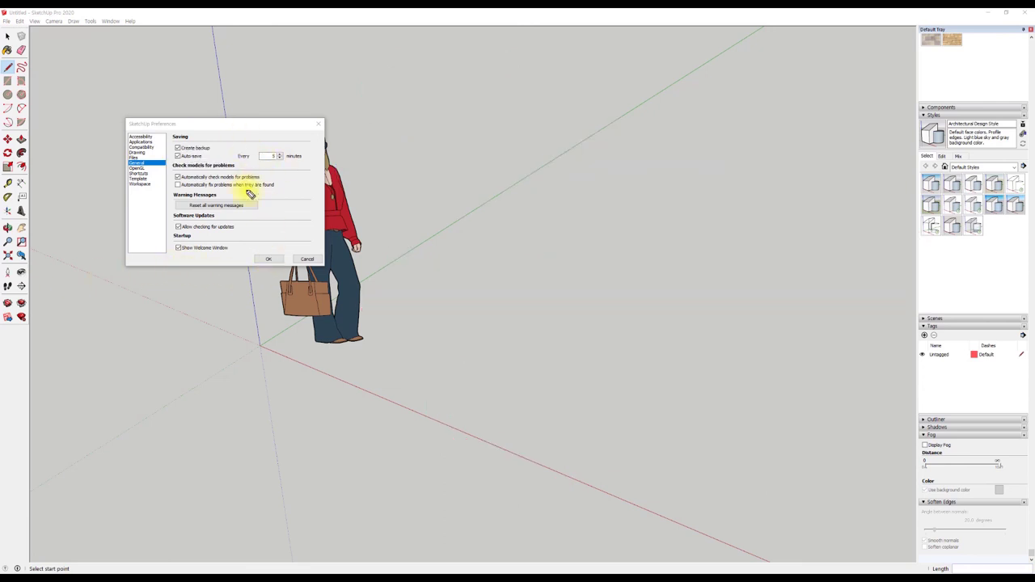